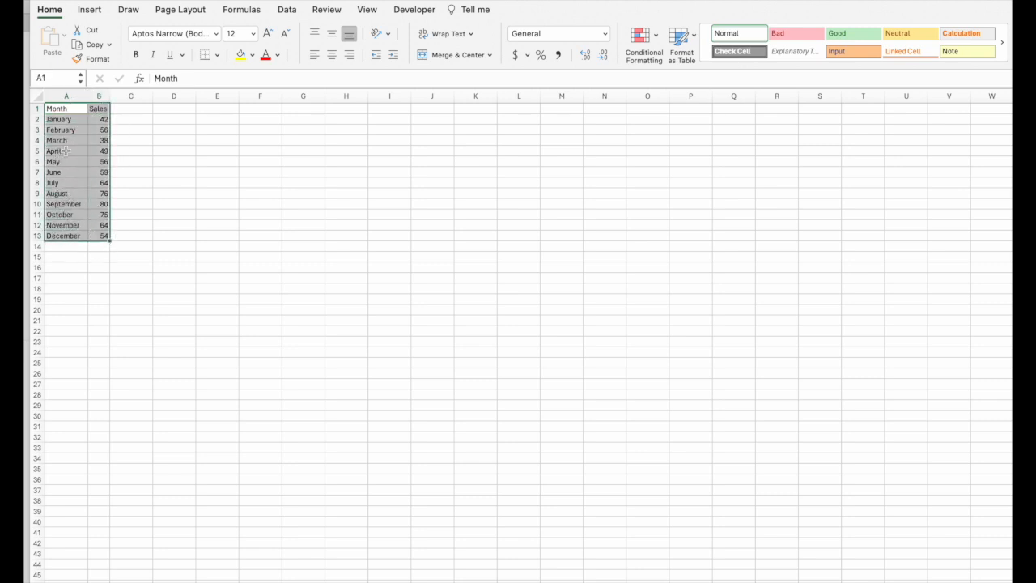
# Step: Insert a 2-D Line with Markers chart from the month and sales data in A1:B13
pyautogui.moveTo(76, 105); pyautogui.dragTo(97, 235)
pyautogui.click(91, 10)
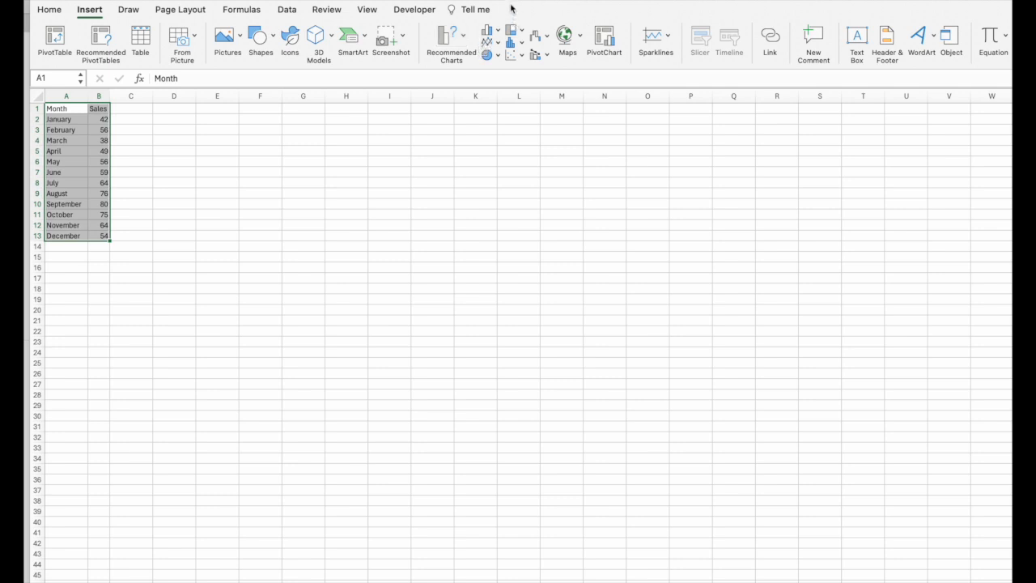
pyautogui.click(497, 46)
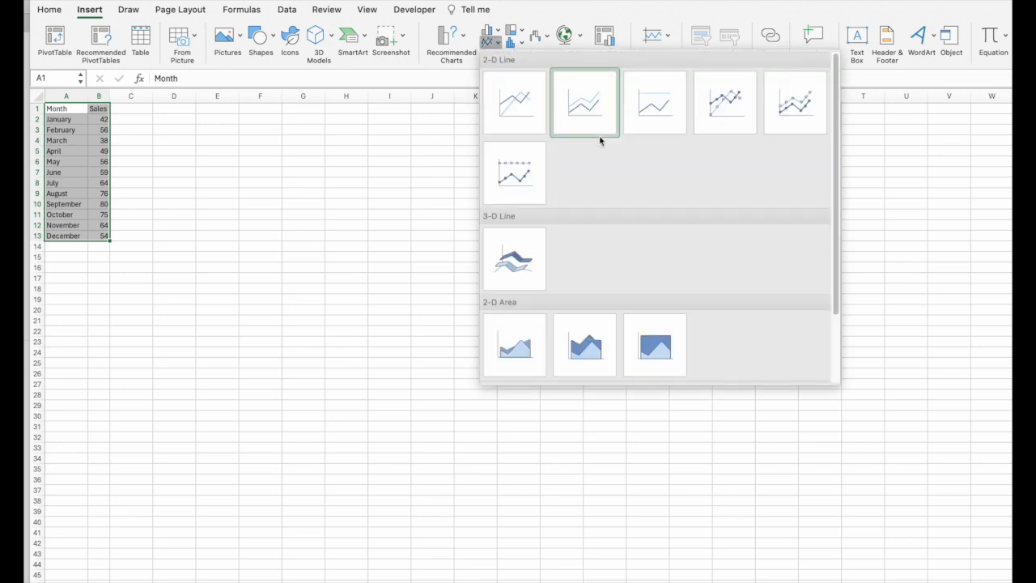
pyautogui.scroll(-4, 764, 185)
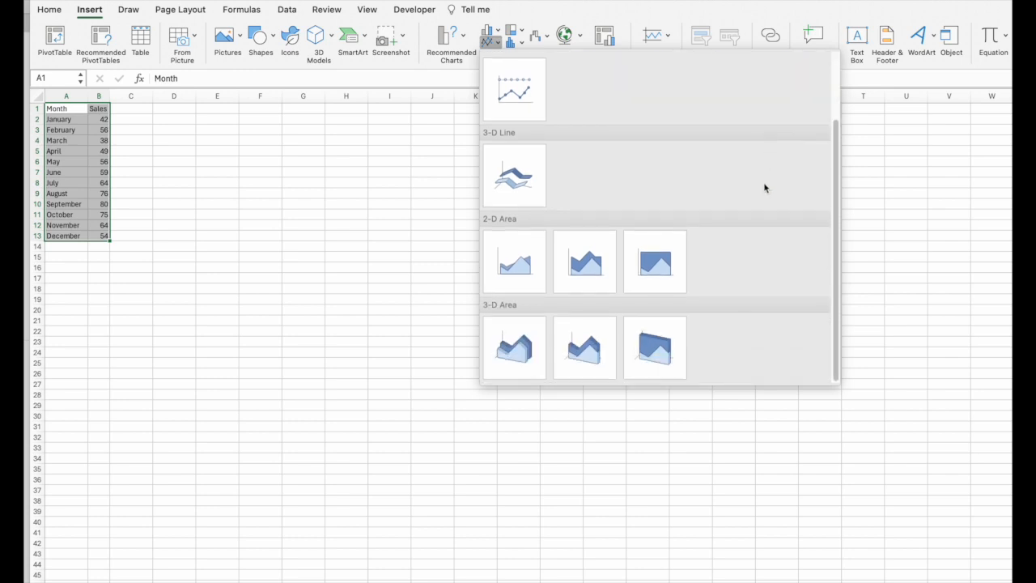
pyautogui.scroll(4, 765, 186)
pyautogui.click(523, 10)
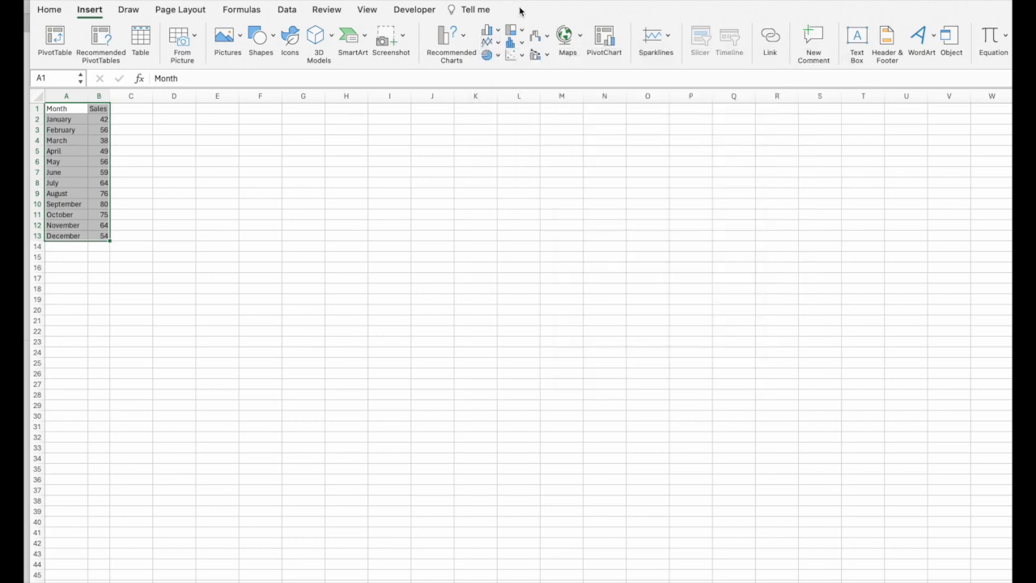
pyautogui.click(520, 57)
pyautogui.click(494, 62)
pyautogui.click(496, 56)
pyautogui.click(510, 46)
pyautogui.click(490, 45)
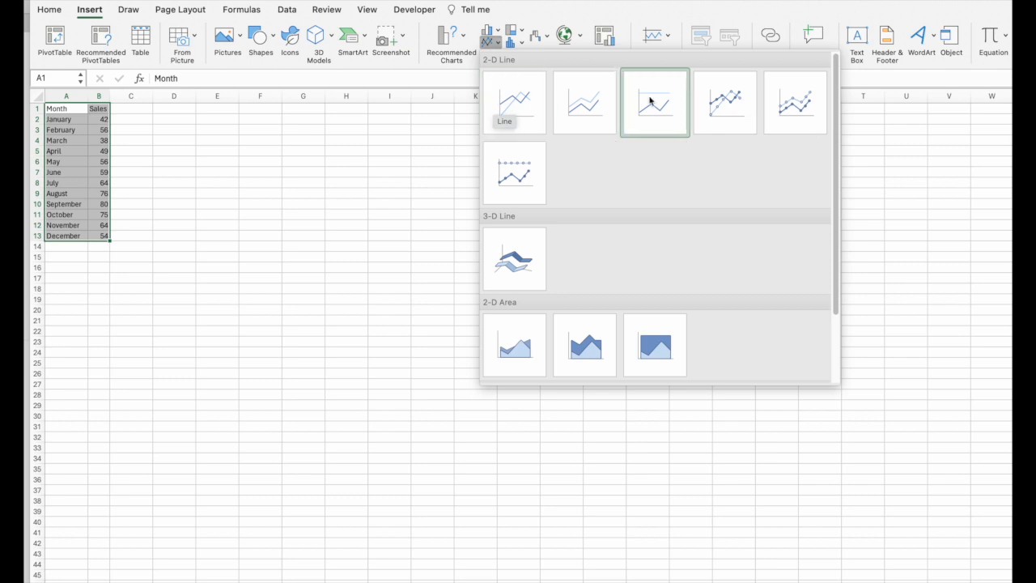
pyautogui.click(747, 84)
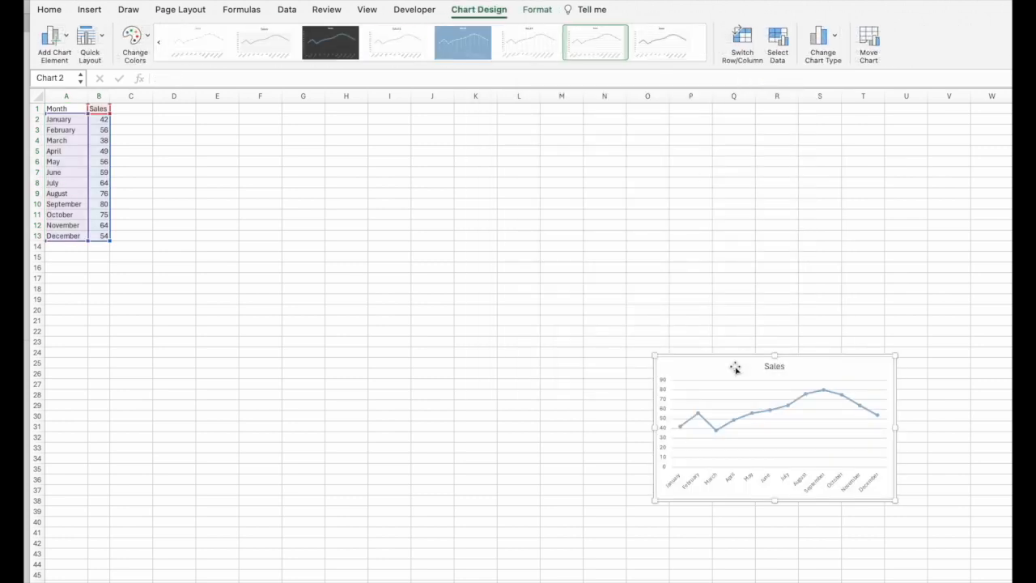
# Step: Move the chart beside the data and enlarge it to span about columns E to Q and rows 2 to 32
pyautogui.moveTo(736, 365); pyautogui.dragTo(284, 124)
pyautogui.moveTo(443, 261); pyautogui.dragTo(752, 436)
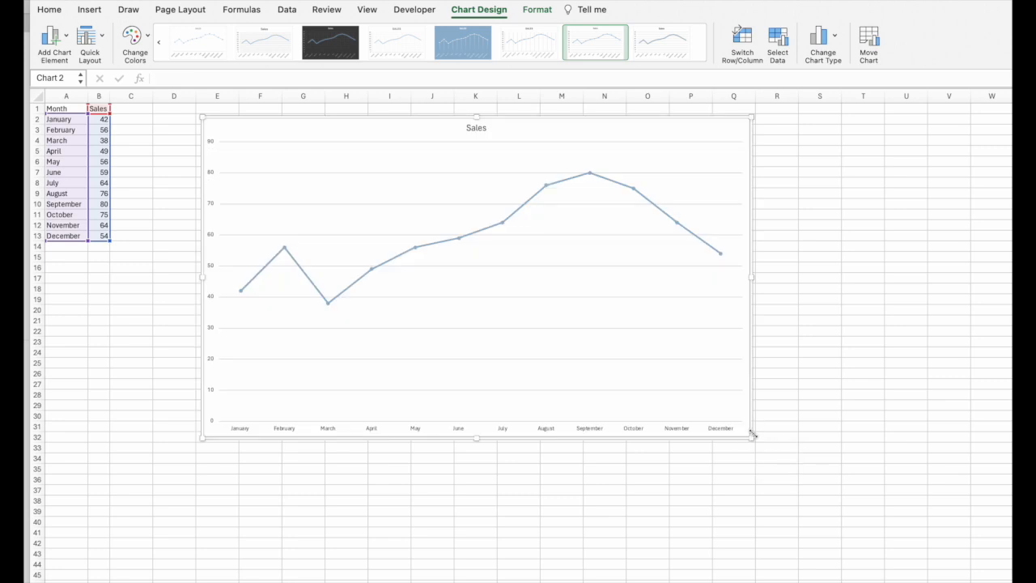
# Step: Try several chart styles and apply a minimal style with data labels and no gridlines
pyautogui.click(332, 45)
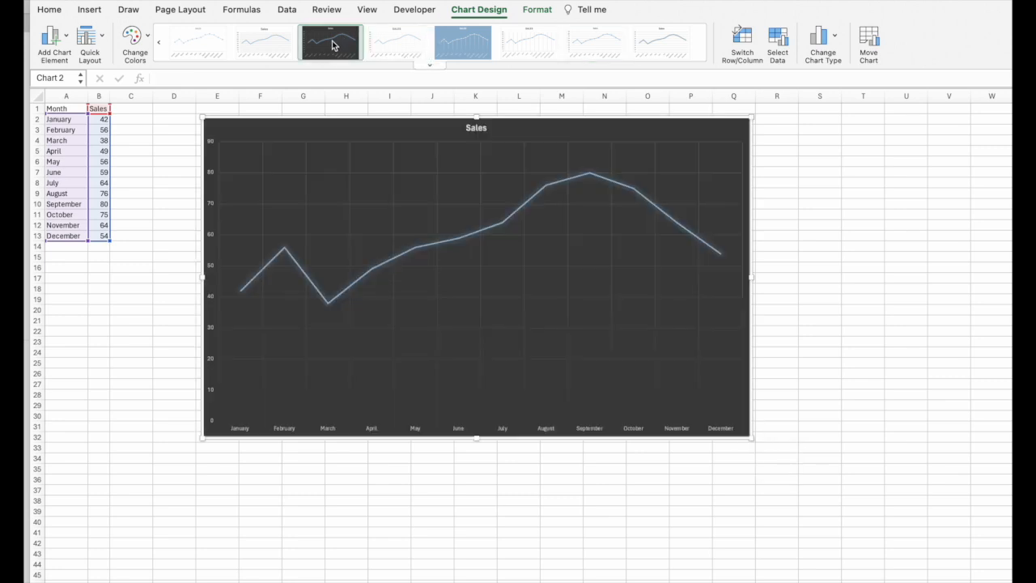
pyautogui.click(381, 45)
pyautogui.click(462, 44)
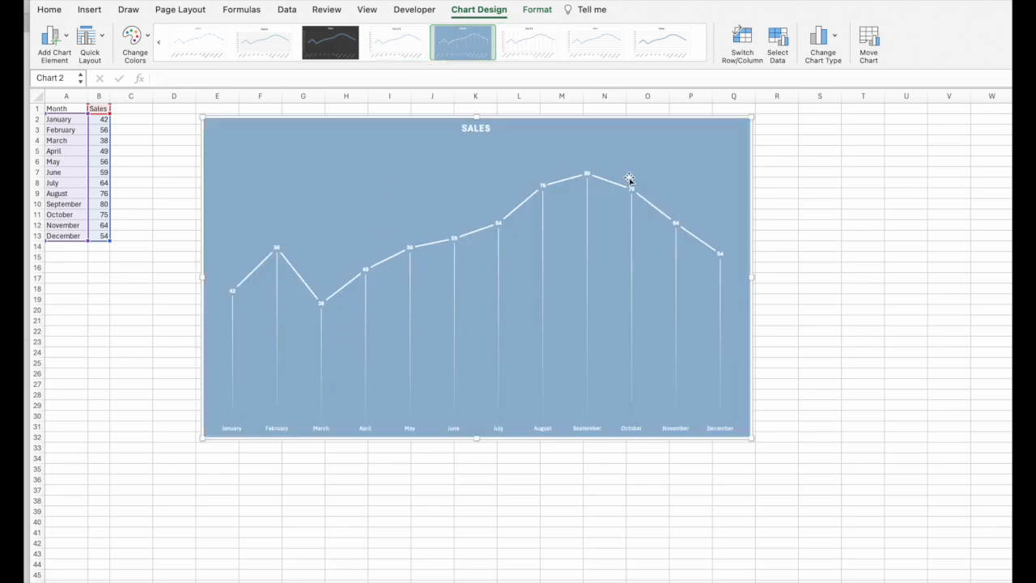
pyautogui.click(648, 49)
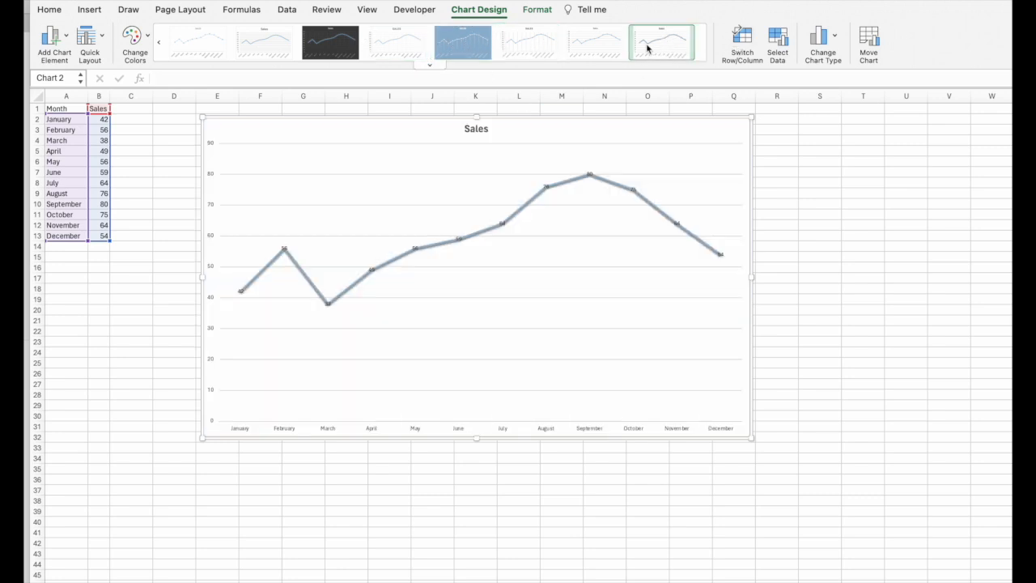
pyautogui.click(587, 42)
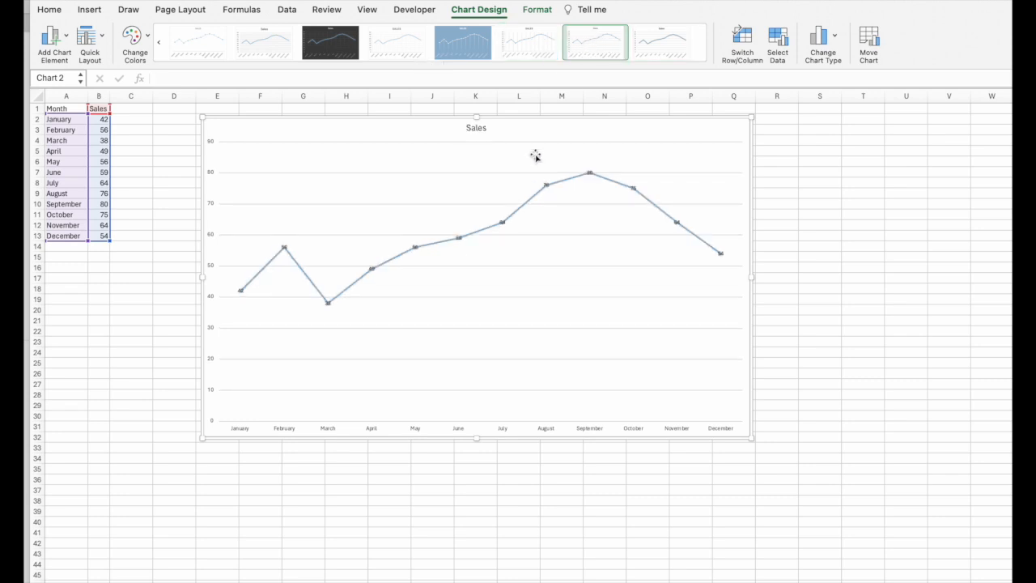
pyautogui.click(531, 47)
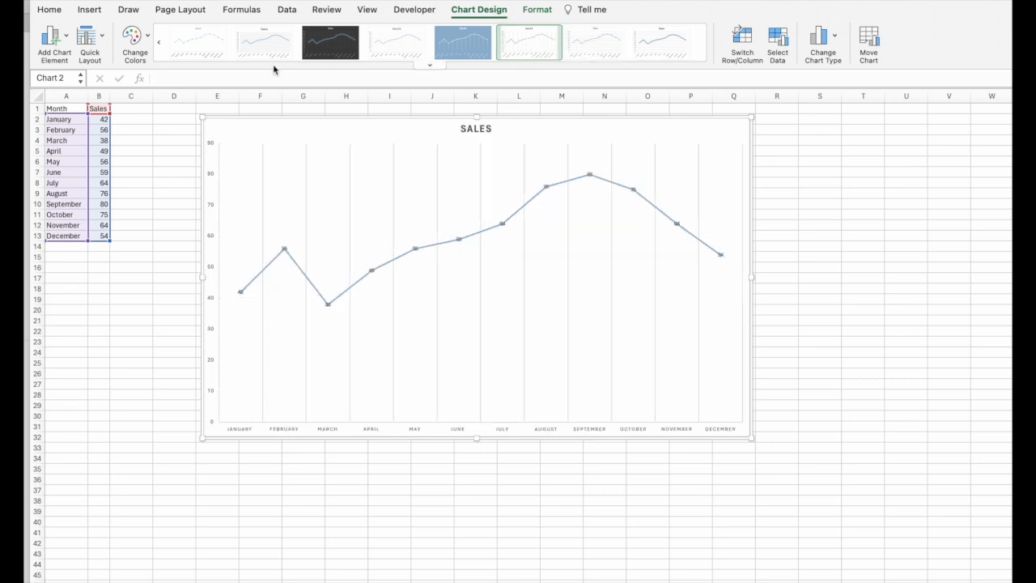
pyautogui.click(180, 50)
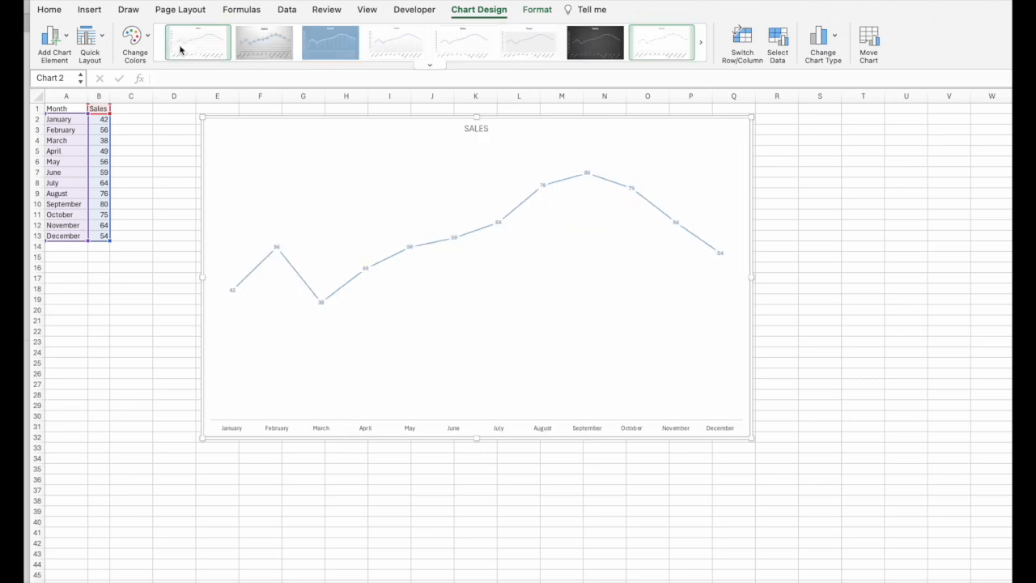
# Step: Select the chart's data labels and set their font size to 18
pyautogui.click(586, 172)
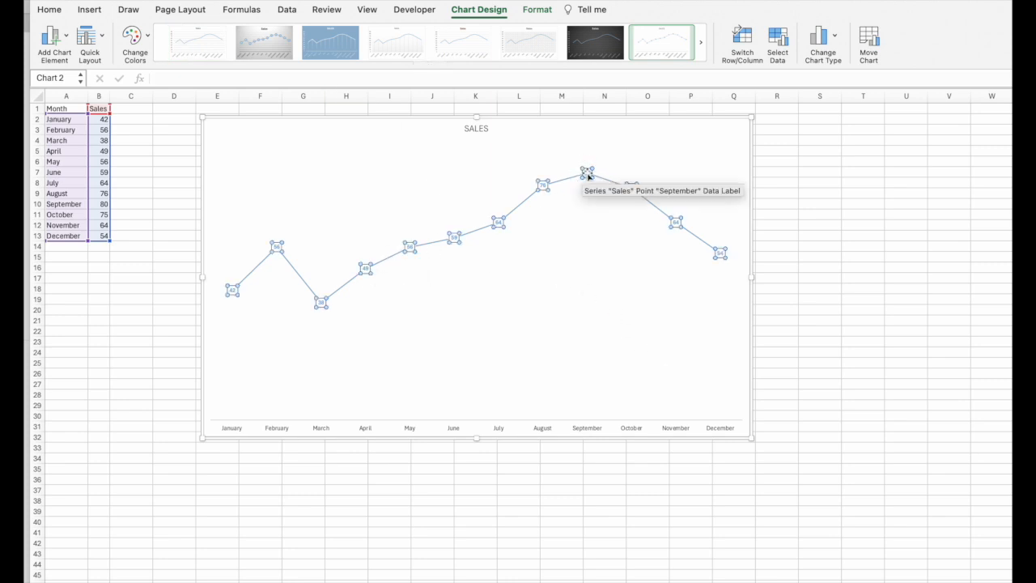
pyautogui.click(588, 174)
pyautogui.click(541, 186)
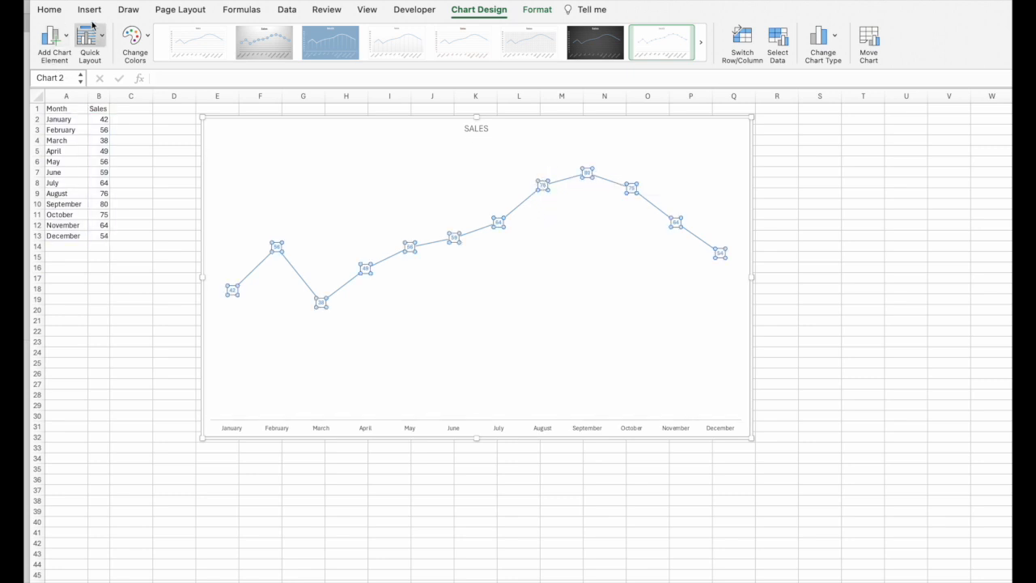
pyautogui.click(49, 11)
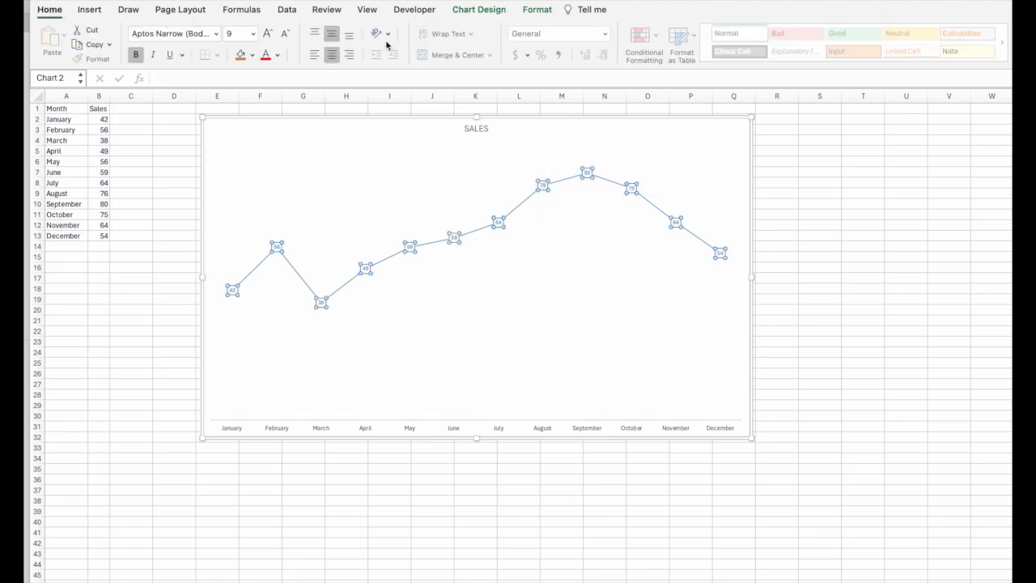
pyautogui.click(269, 34)
pyautogui.click(270, 34)
pyautogui.click(270, 34)
pyautogui.click(269, 34)
pyautogui.click(269, 34)
pyautogui.click(269, 34)
pyautogui.click(270, 34)
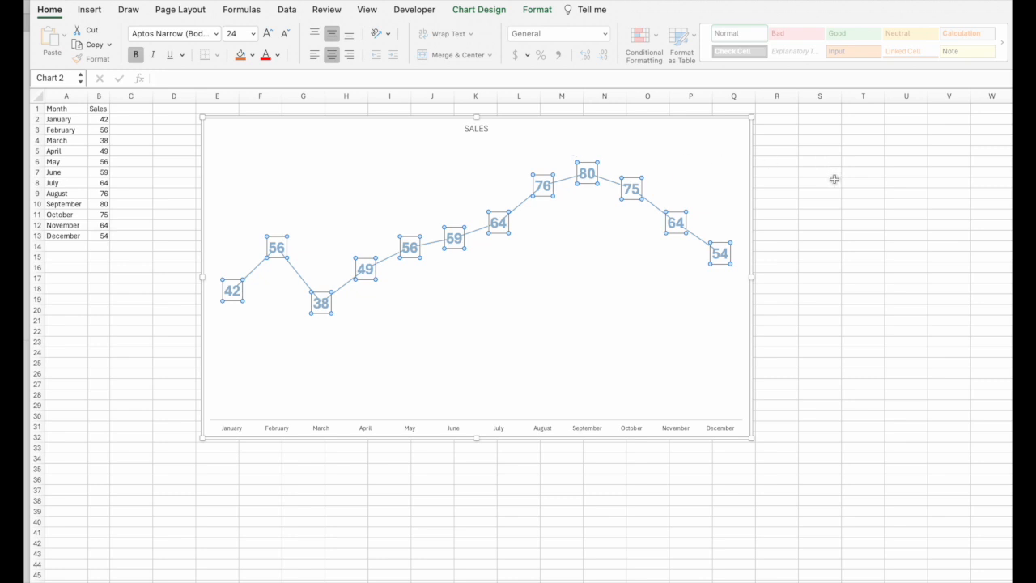
pyautogui.click(289, 35)
pyautogui.click(289, 36)
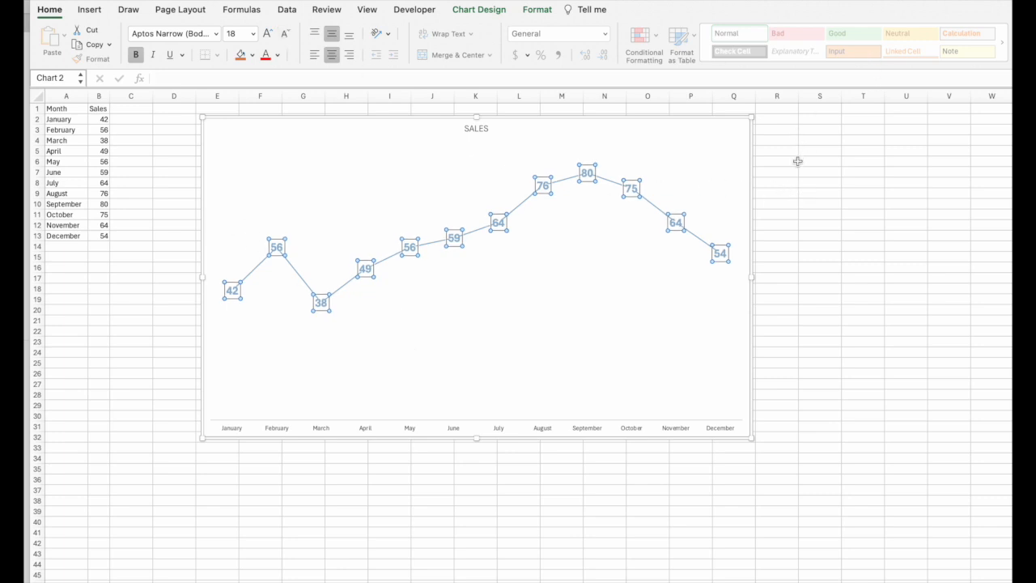
pyautogui.click(836, 164)
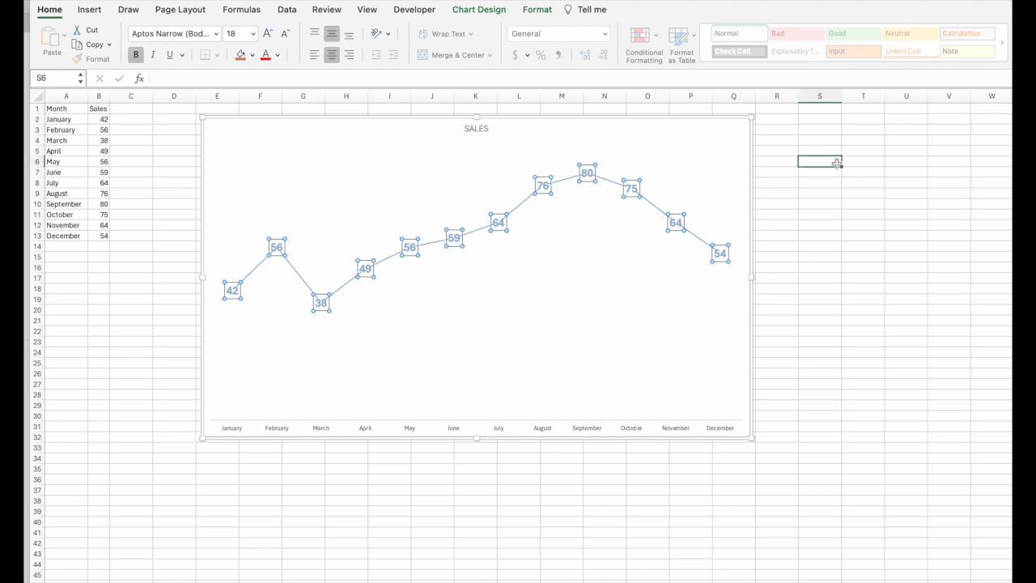
# Step: Set the month axis labels to Century Gothic at font size 16
pyautogui.click(322, 429)
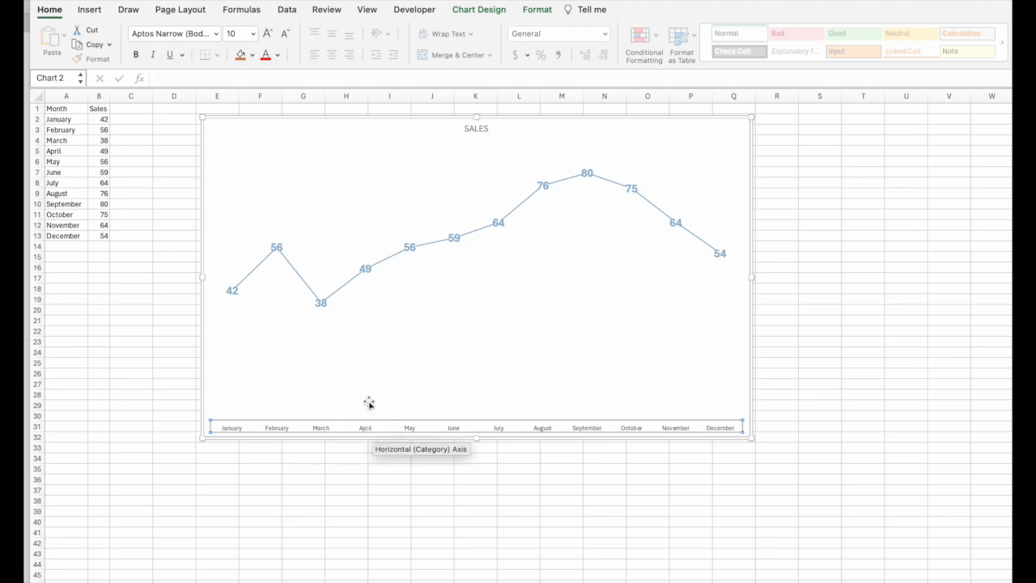
pyautogui.click(271, 34)
pyautogui.click(271, 33)
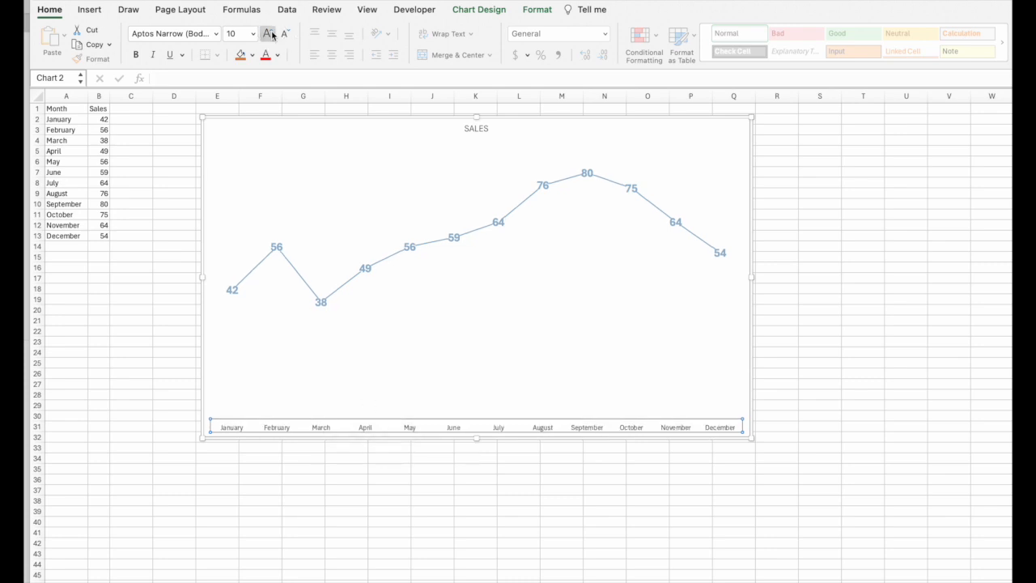
pyautogui.click(271, 34)
pyautogui.click(271, 34)
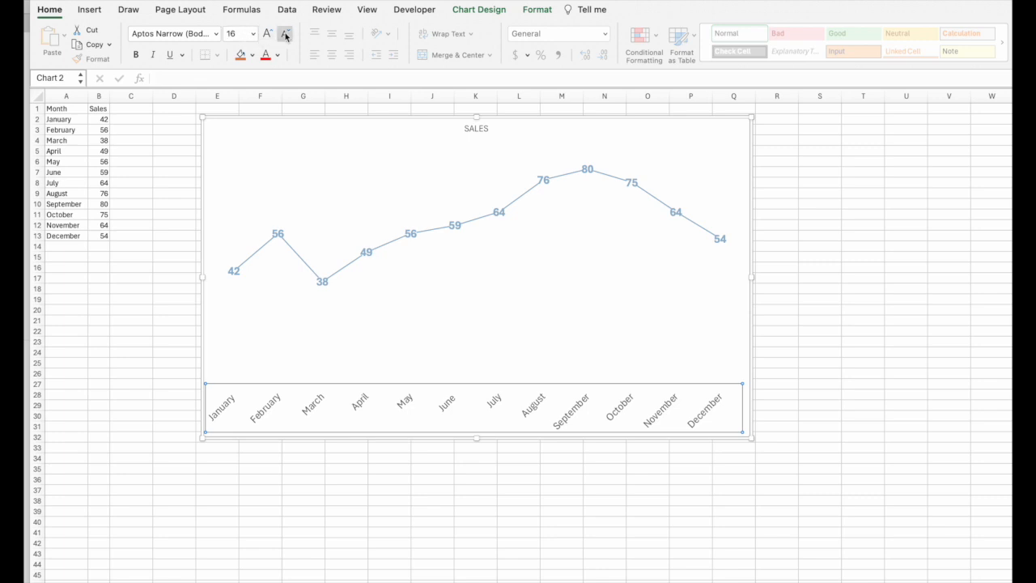
pyautogui.click(215, 33)
pyautogui.click(193, 168)
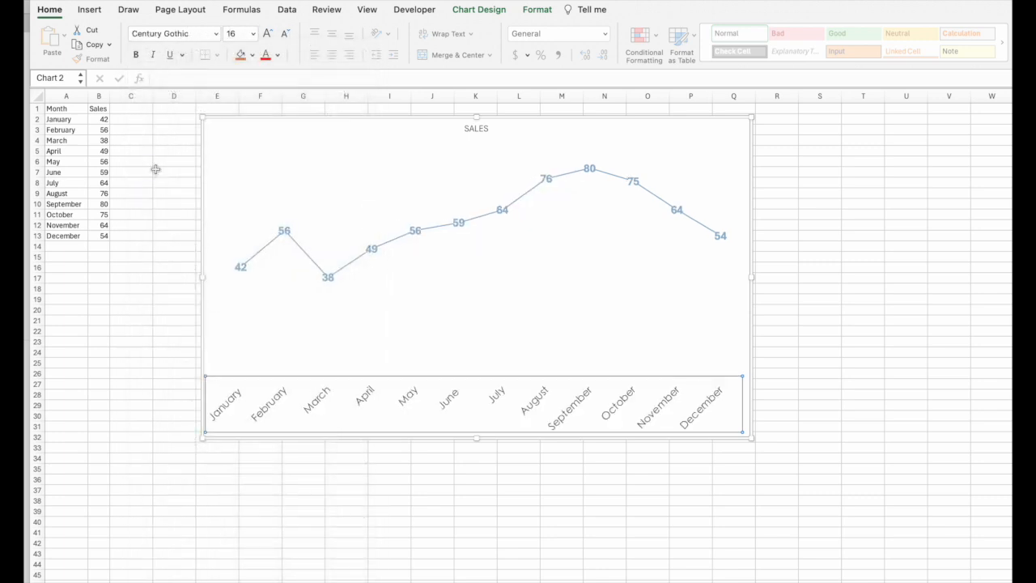
# Step: Retitle the chart as BOUTIQUE SALES FOR 2023
pyautogui.click(217, 34)
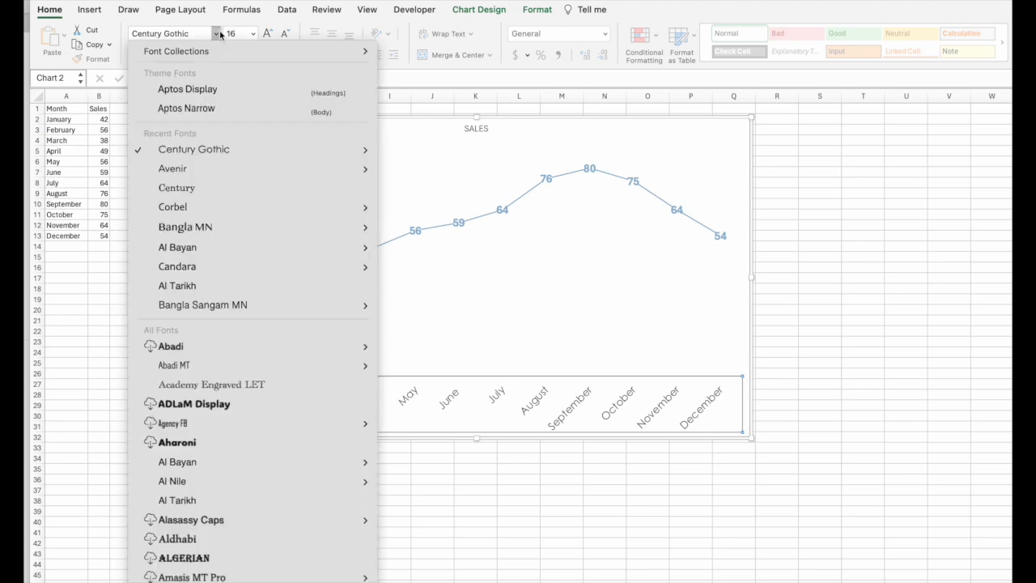
pyautogui.click(482, 134)
pyautogui.click(481, 130)
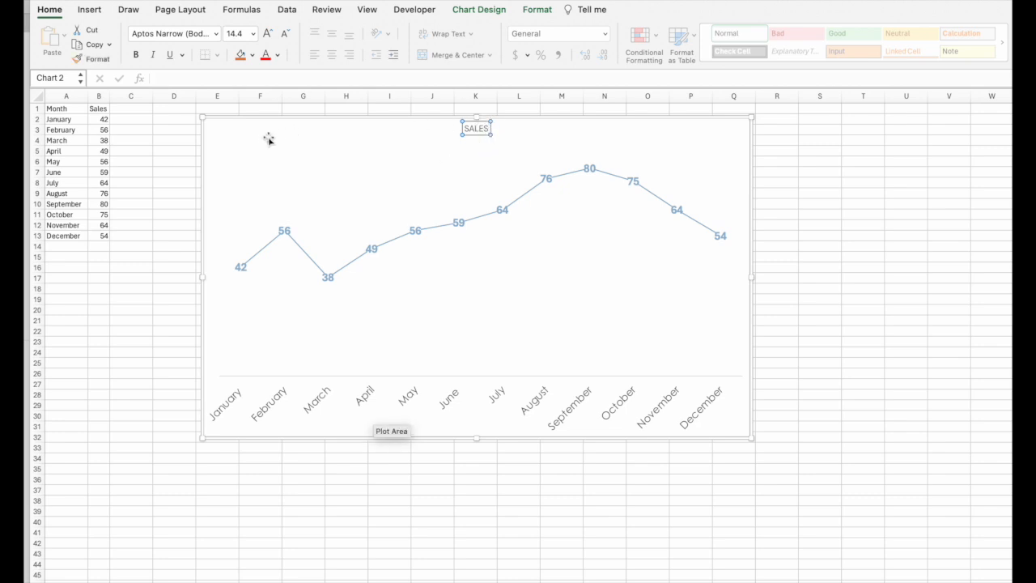
pyautogui.press('BackSpace')
pyautogui.press('BackSpace')
pyautogui.press('BackSpace')
pyautogui.press('BackSpace')
pyautogui.press('BackSpace')
pyautogui.write('BOUTIQUE SALES FOR 2024')
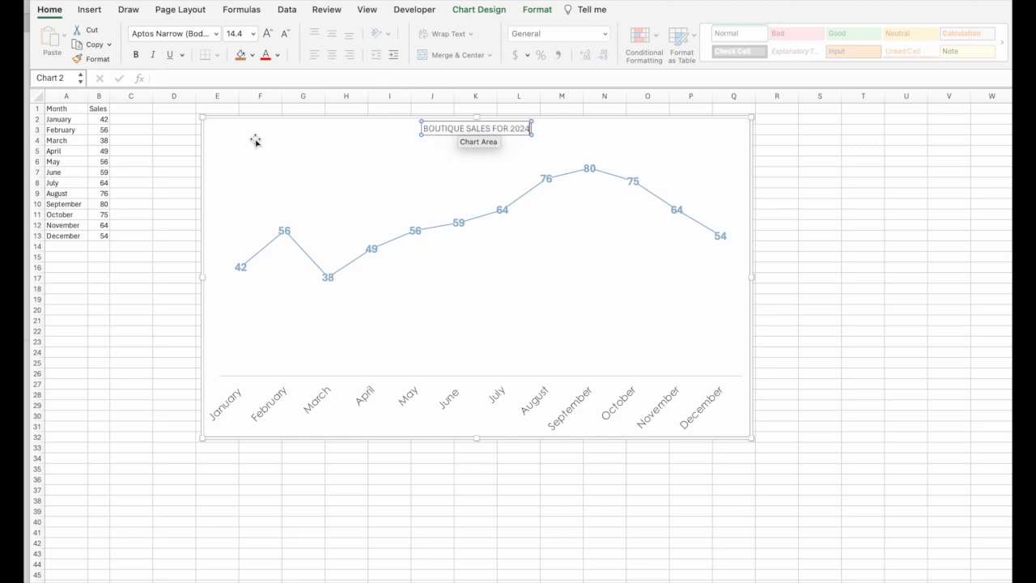
pyautogui.press('BackSpace')
pyautogui.write('3')
pyautogui.click(644, 144)
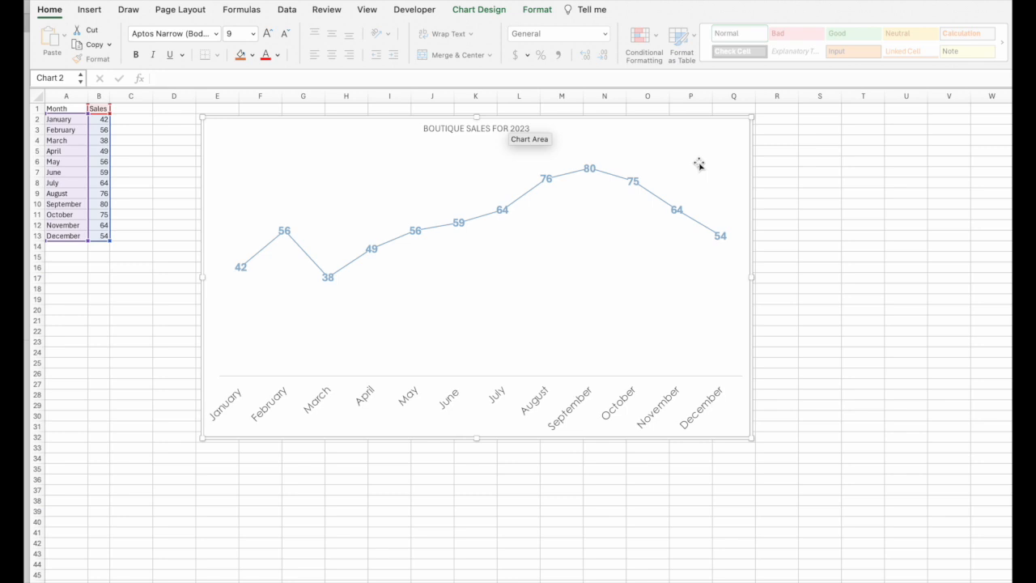
# Step: Move the chart title slightly lower within the chart
pyautogui.click(496, 129)
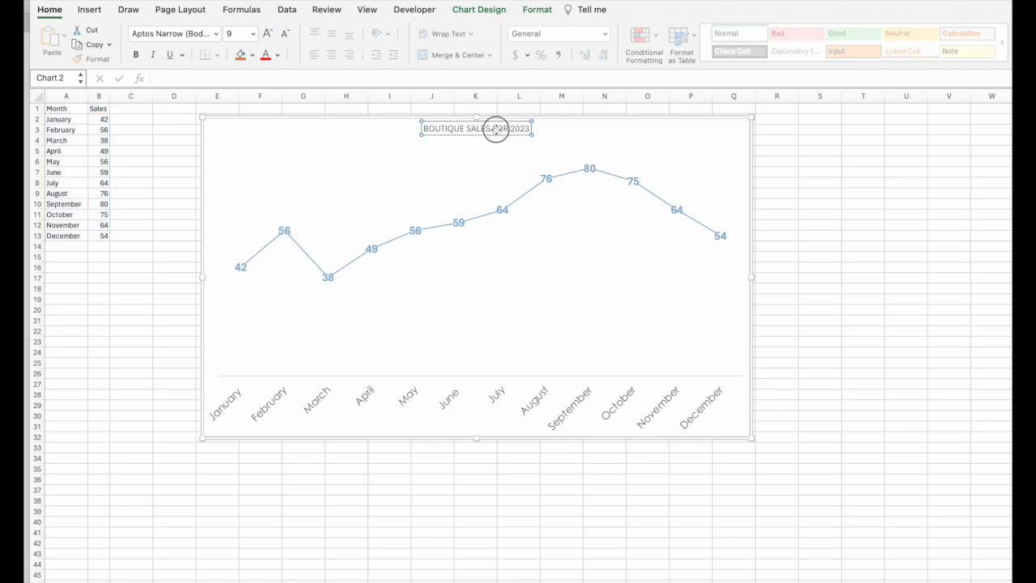
pyautogui.moveTo(505, 134); pyautogui.dragTo(548, 137)
pyautogui.click(568, 137)
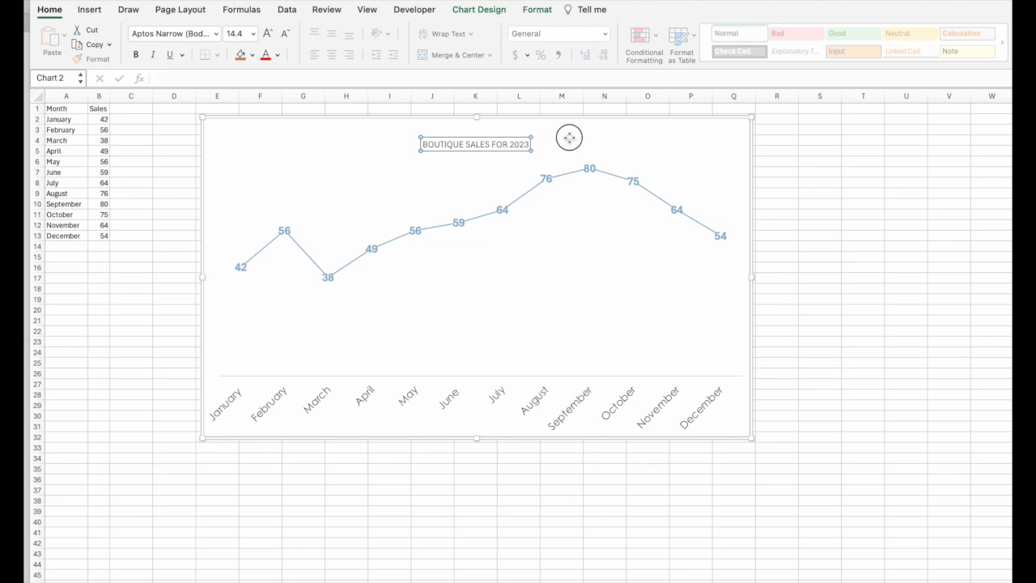
pyautogui.click(943, 152)
pyautogui.click(338, 192)
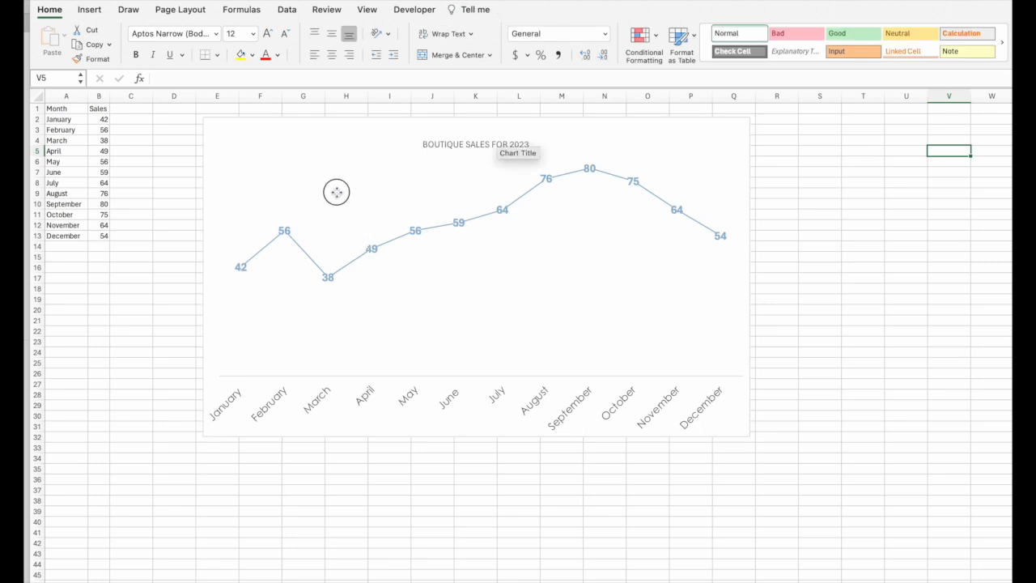
pyautogui.click(382, 135)
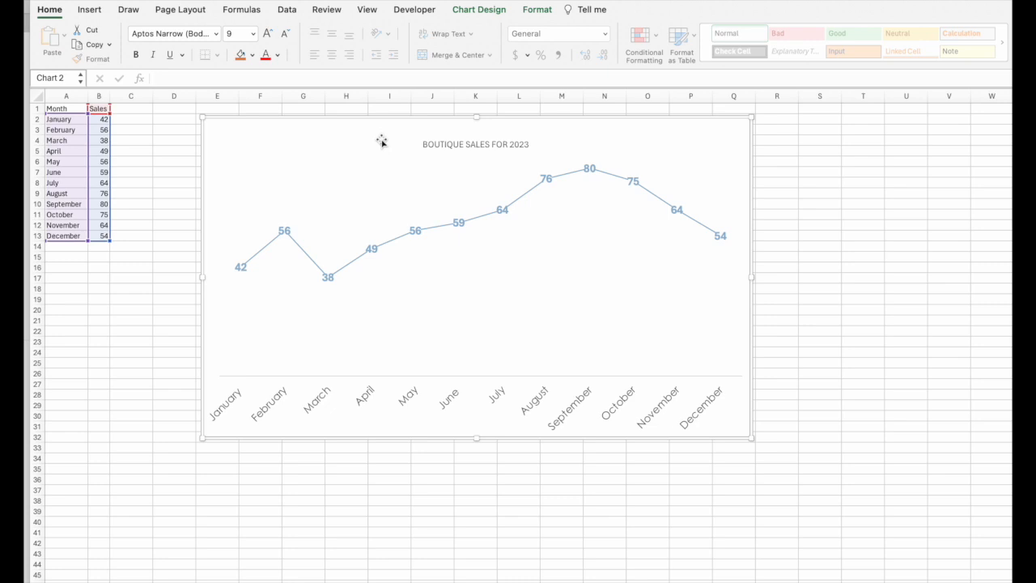
pyautogui.click(344, 235)
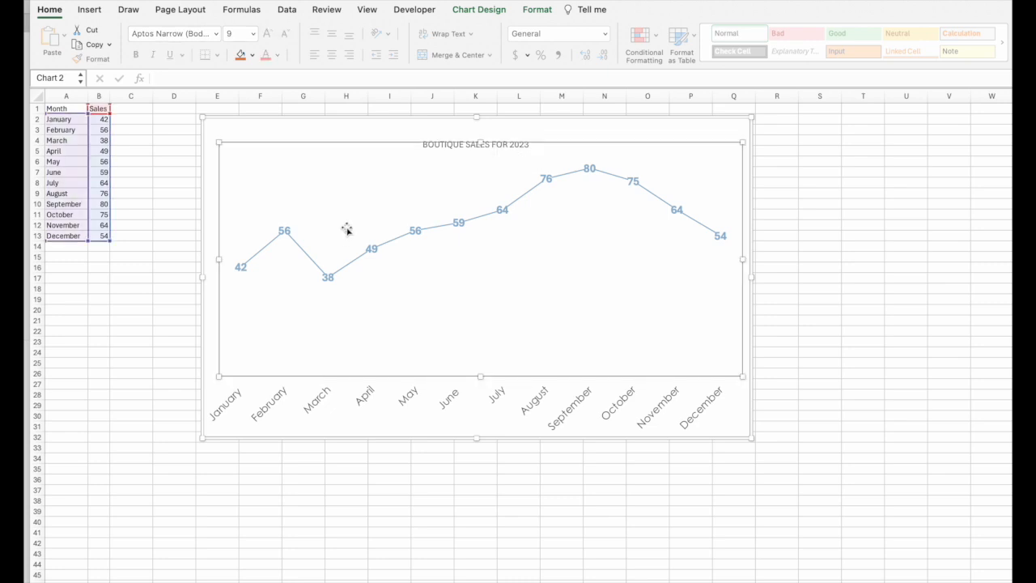
pyautogui.click(486, 9)
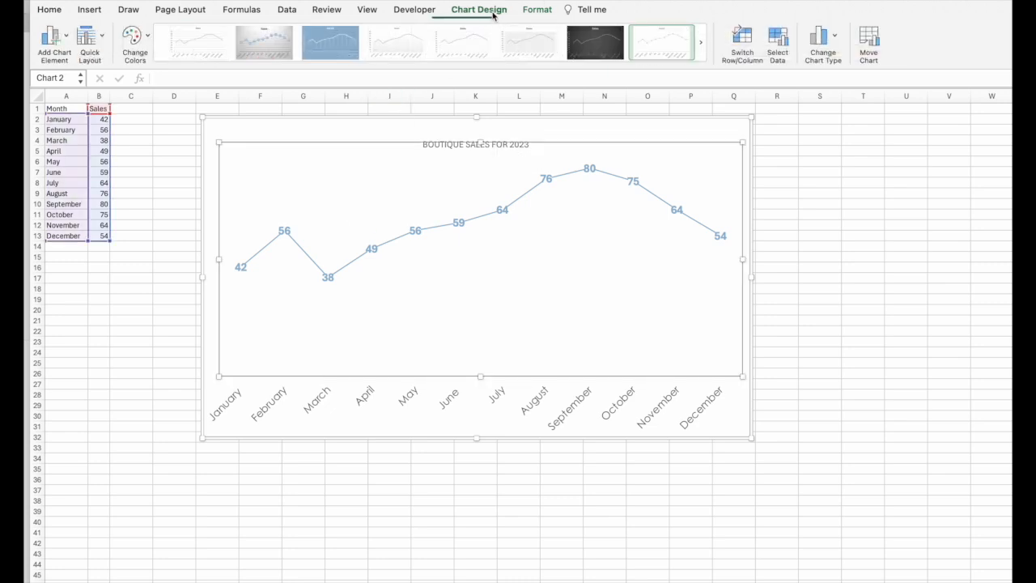
pyautogui.click(826, 134)
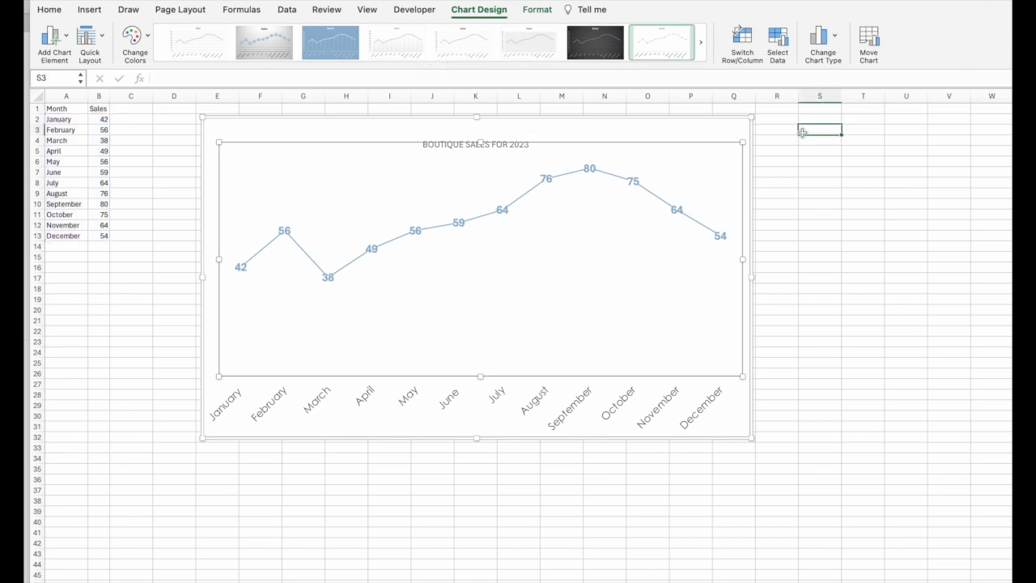
pyautogui.click(688, 135)
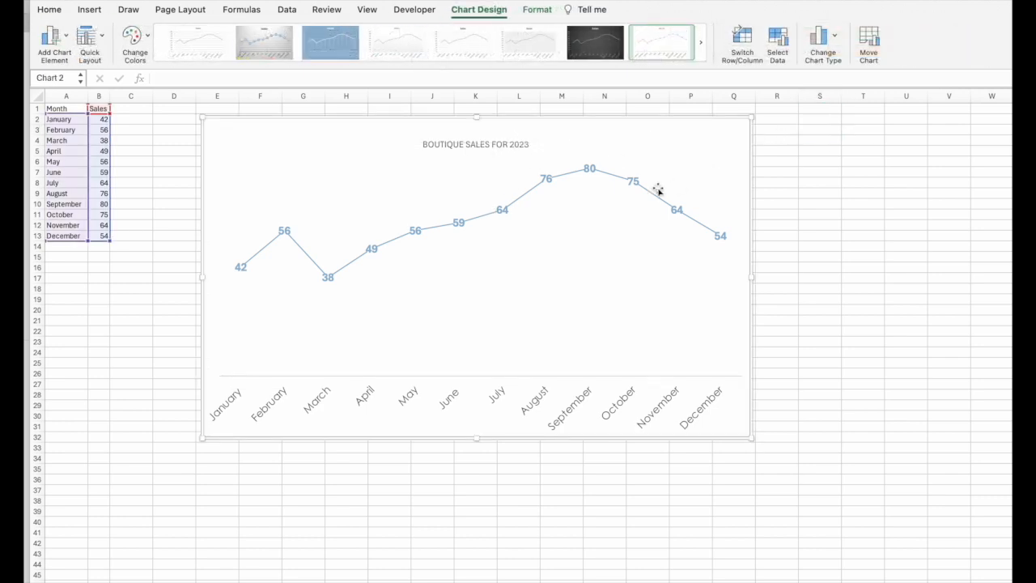
pyautogui.click(811, 127)
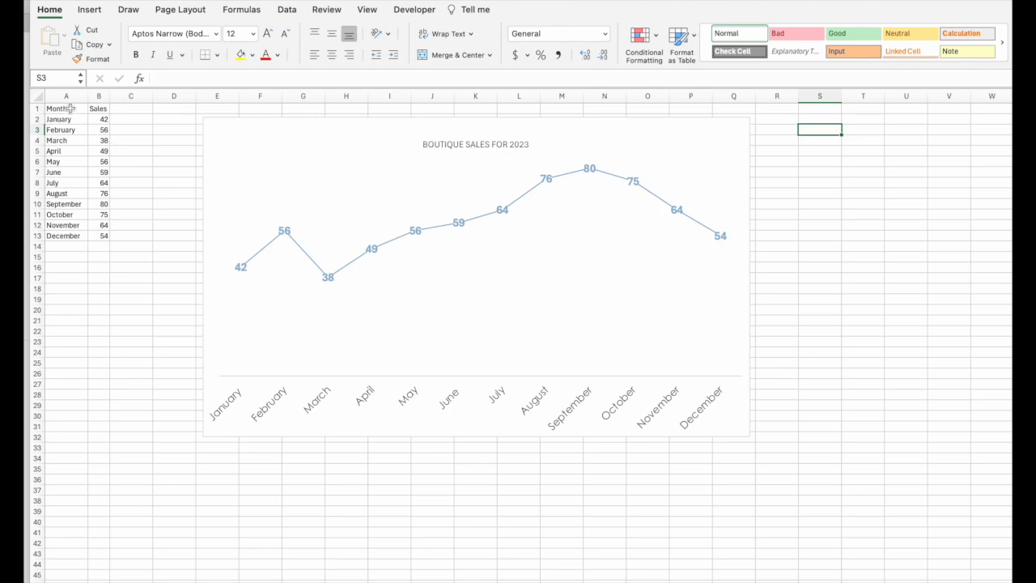
pyautogui.click(140, 119)
pyautogui.moveTo(82, 110); pyautogui.dragTo(95, 236)
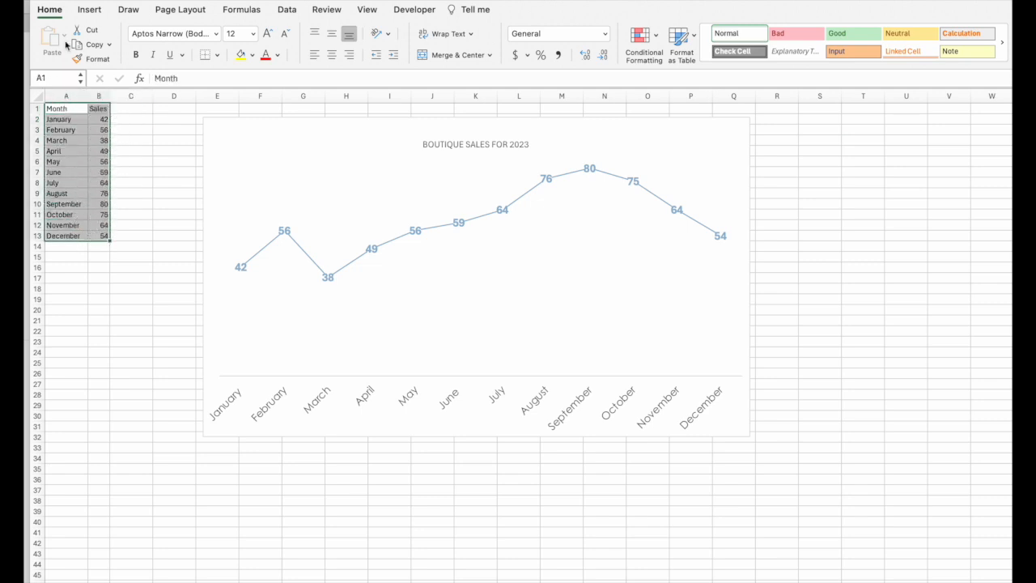
pyautogui.click(175, 112)
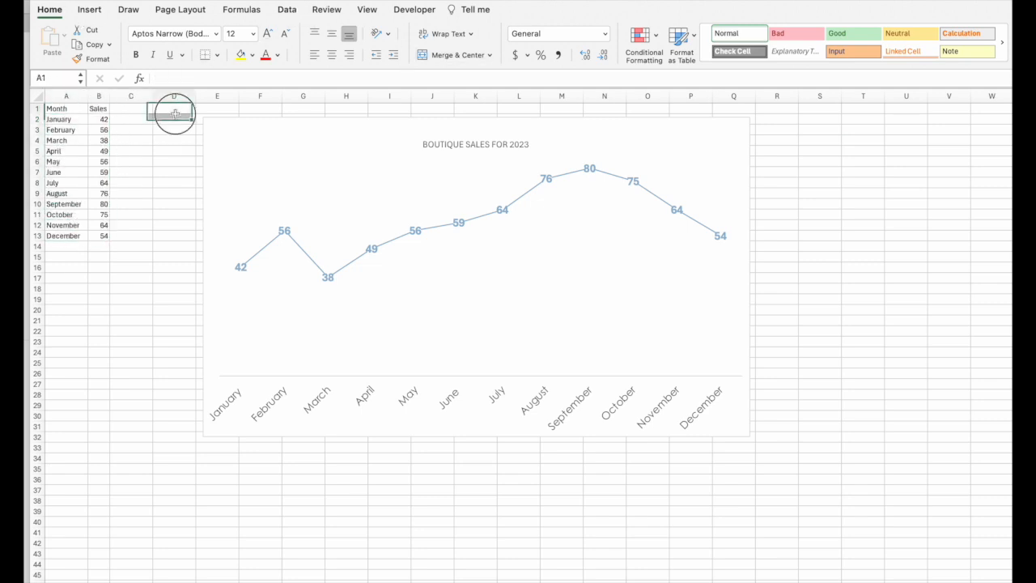
pyautogui.click(782, 118)
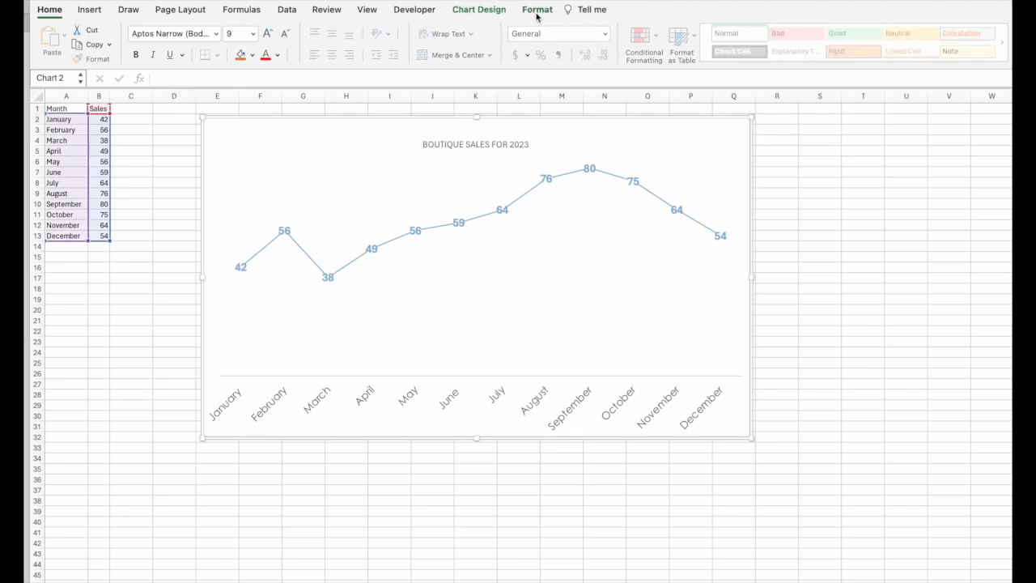
pyautogui.click(500, 13)
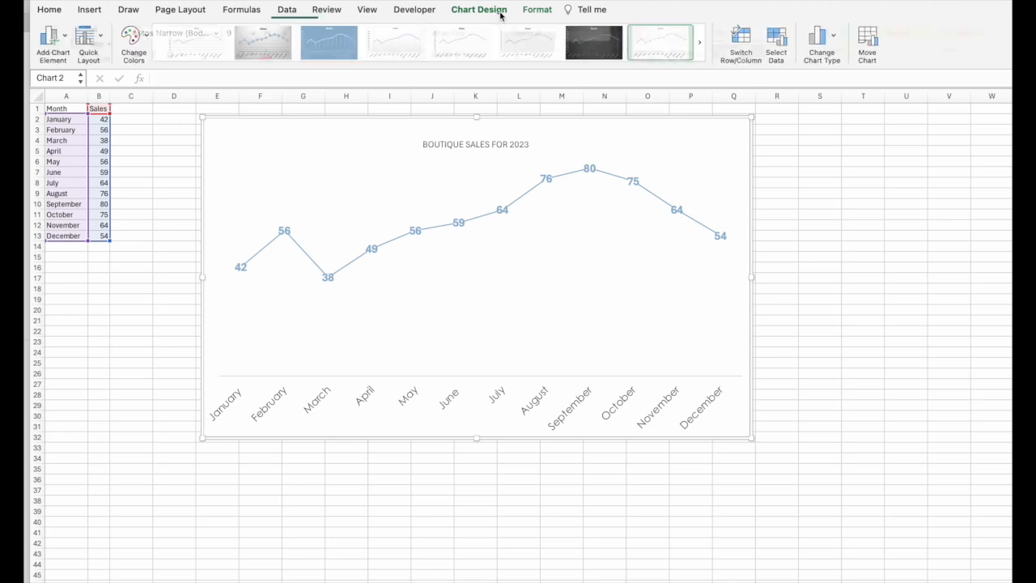
pyautogui.click(701, 42)
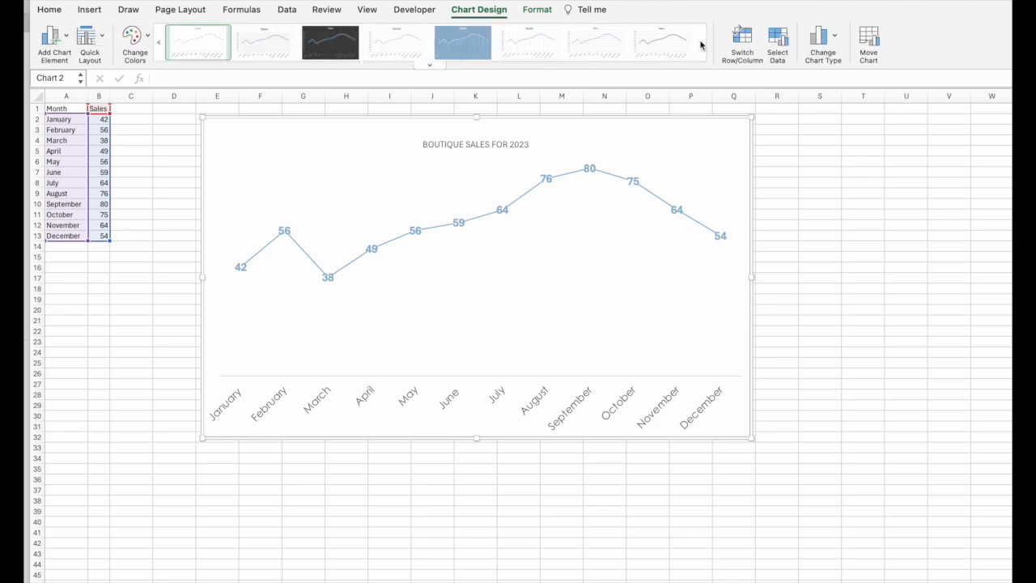
pyautogui.click(537, 10)
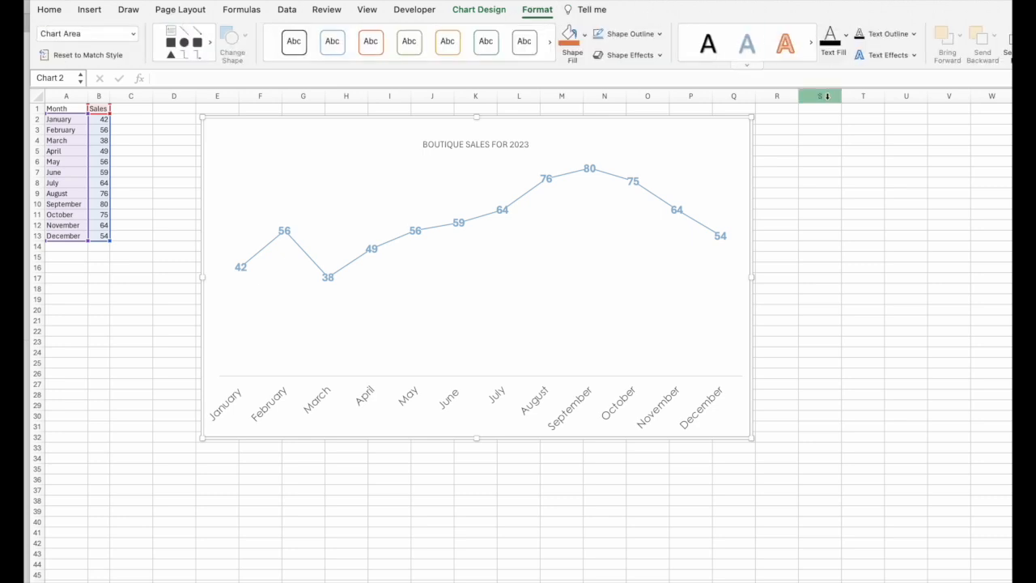
pyautogui.click(858, 128)
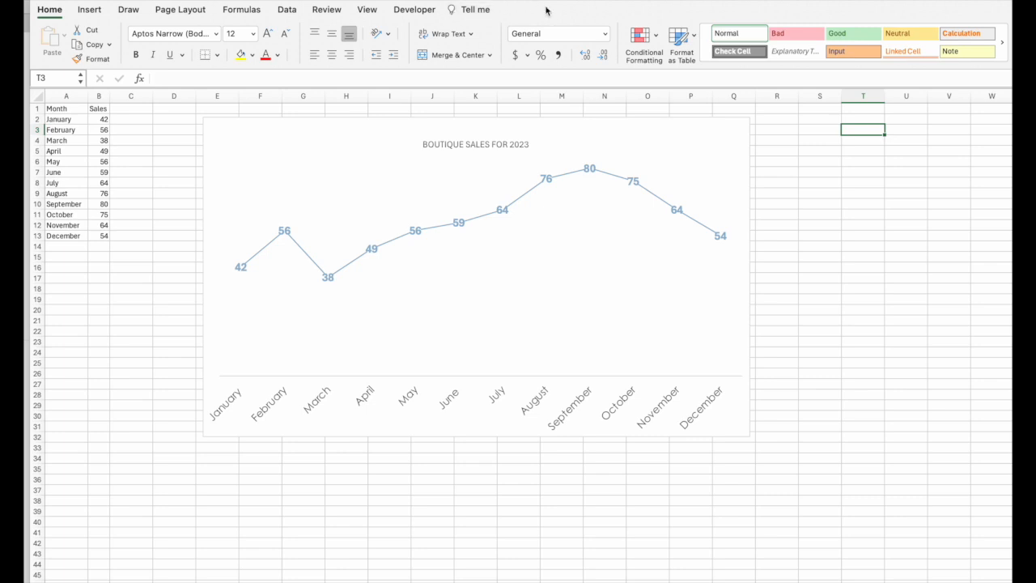
pyautogui.click(725, 155)
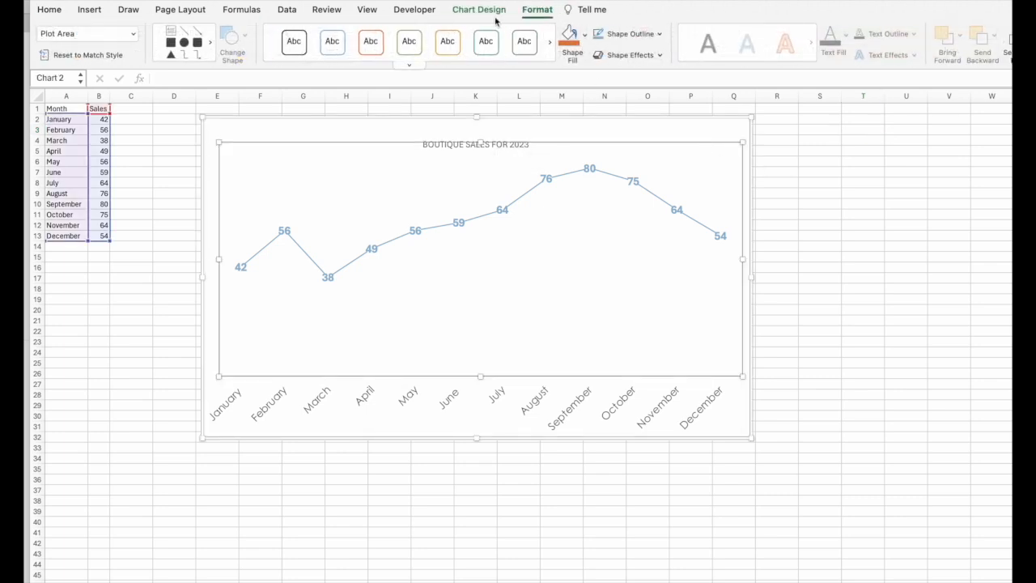
pyautogui.click(498, 11)
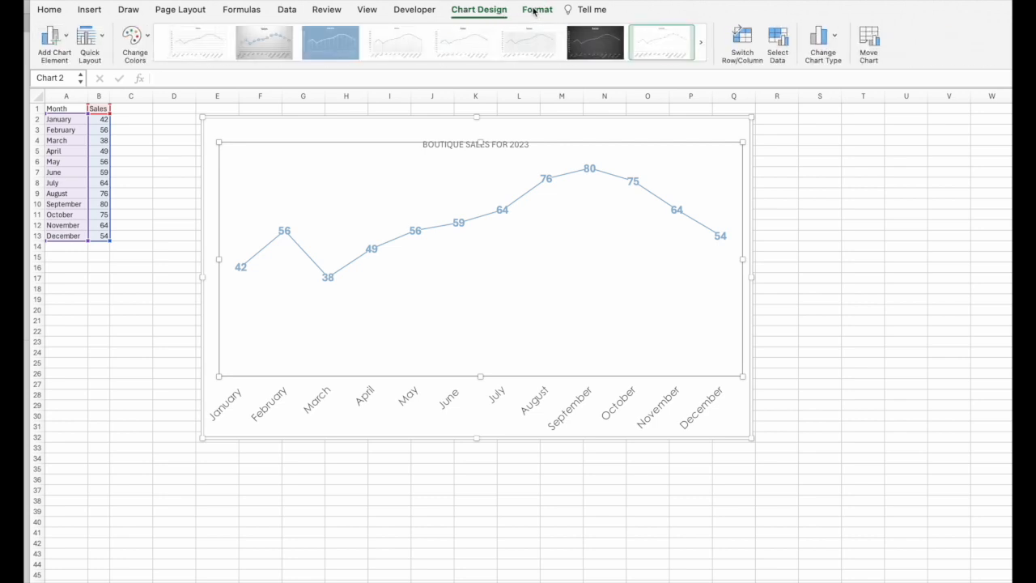
pyautogui.click(534, 11)
pyautogui.click(619, 127)
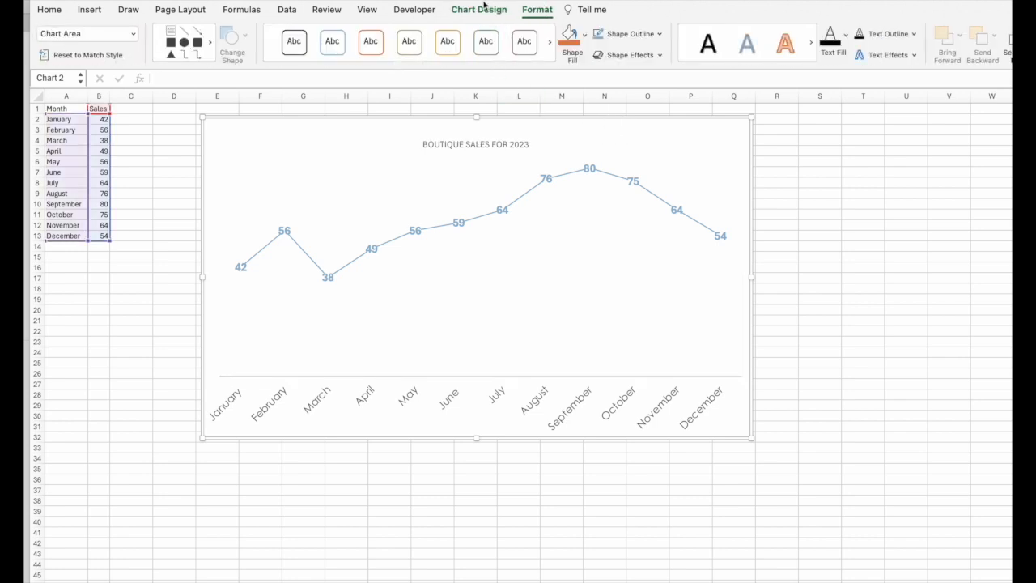
pyautogui.click(484, 10)
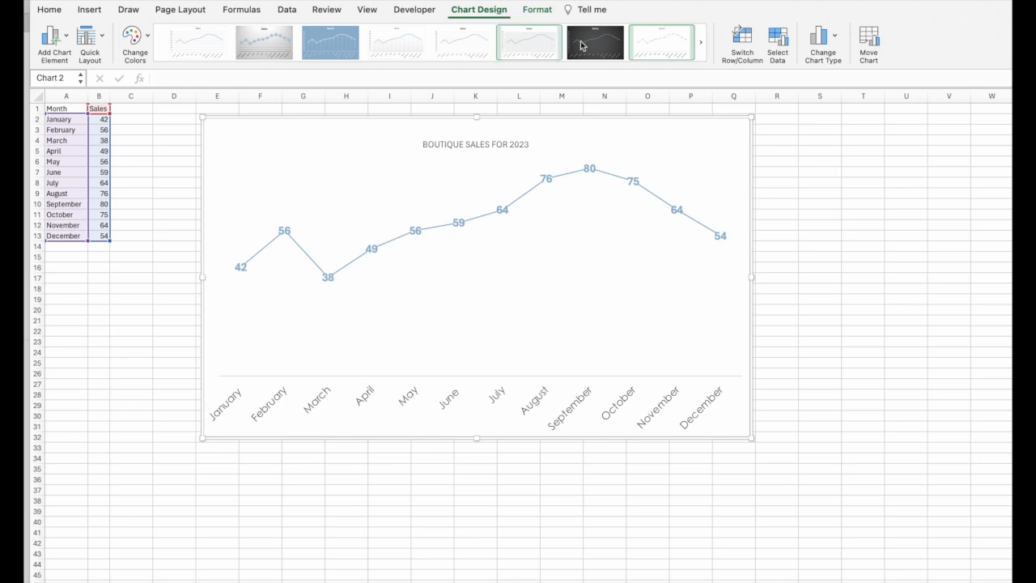
pyautogui.click(793, 162)
# Step: Insert a new 2-D line chart from the Month and Sales data in A1:B13, then enlarge and reposition it
pyautogui.moveTo(59, 108); pyautogui.dragTo(99, 238)
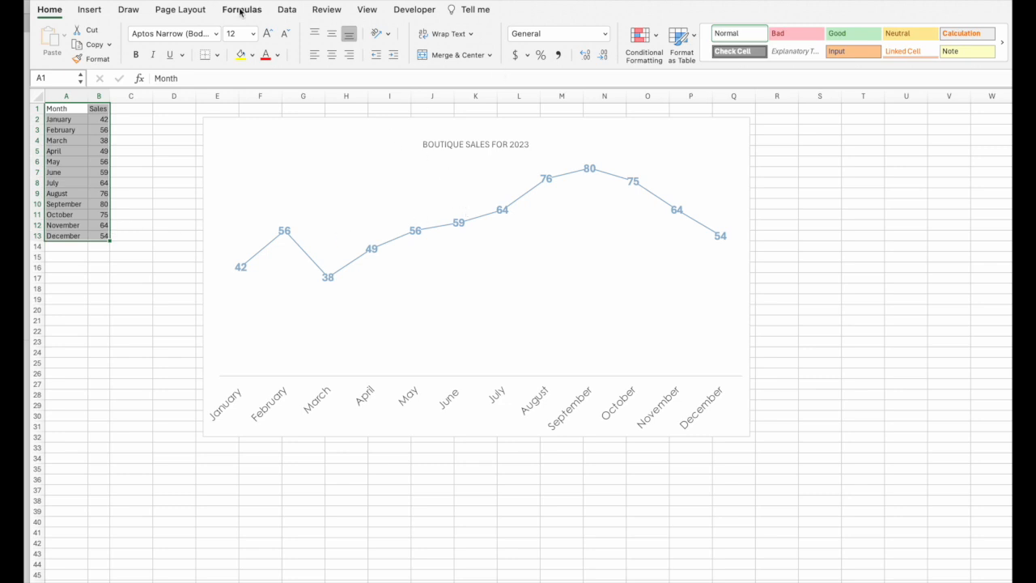
pyautogui.click(97, 10)
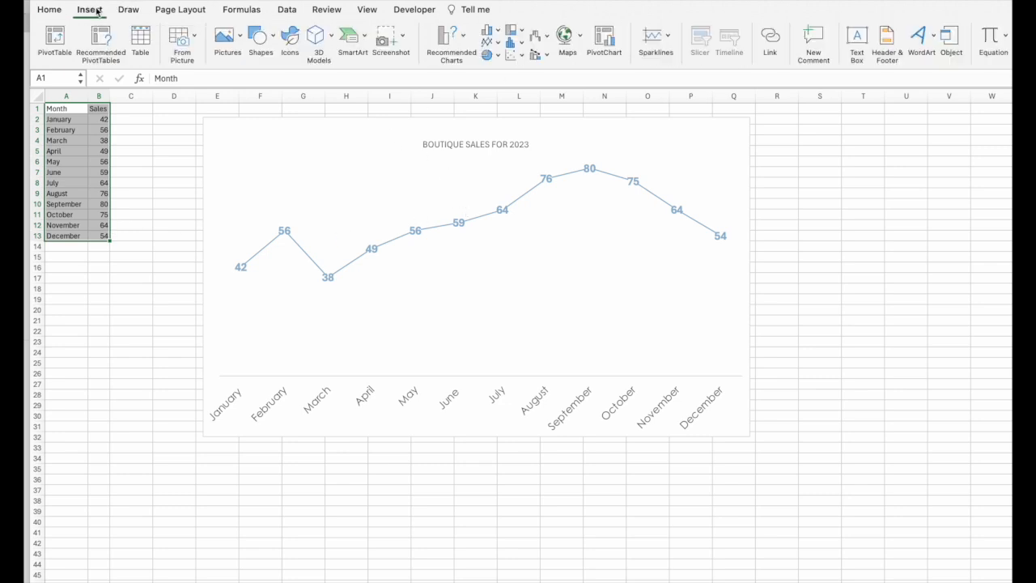
pyautogui.click(490, 41)
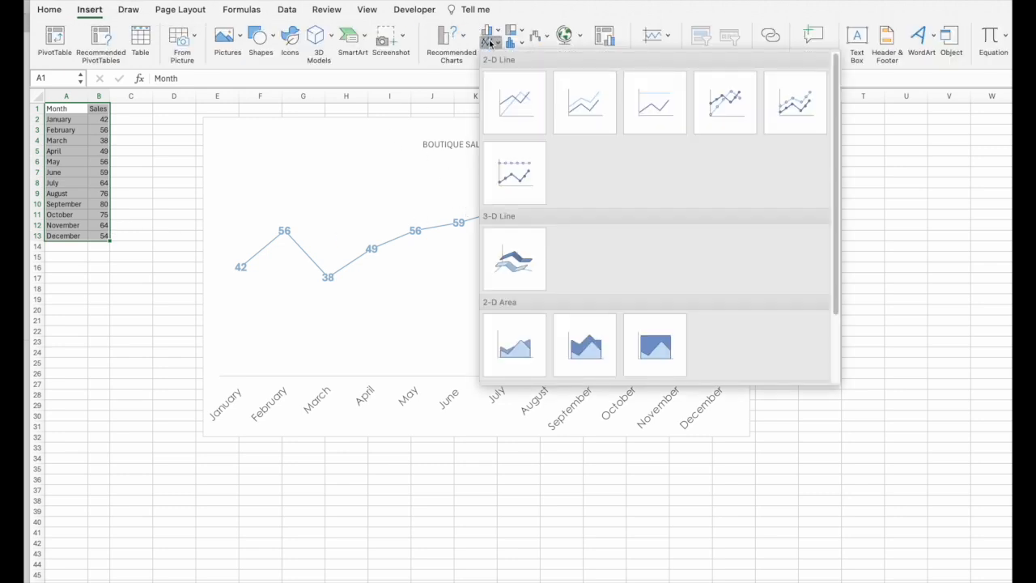
pyautogui.click(511, 102)
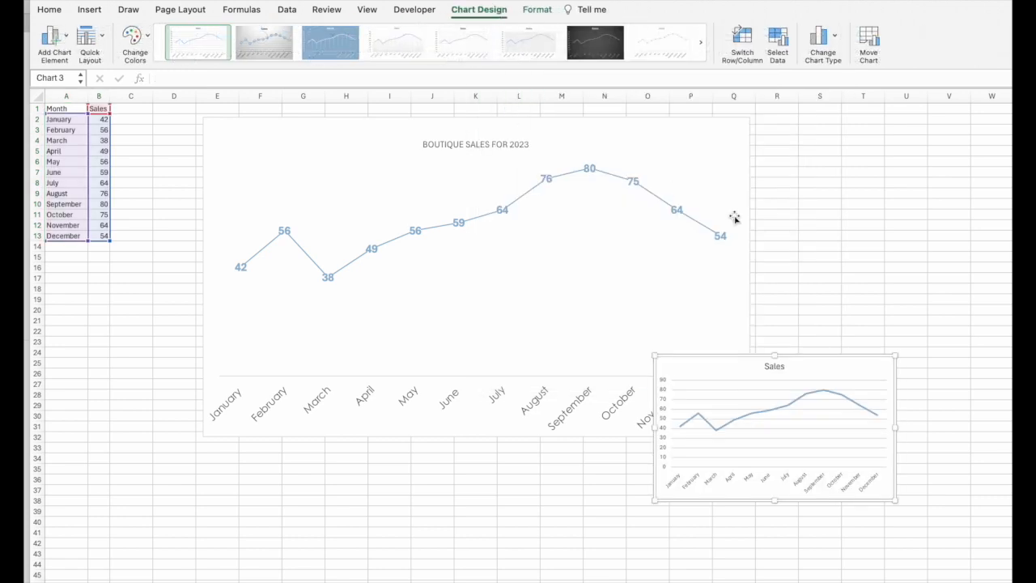
pyautogui.moveTo(895, 354); pyautogui.dragTo(1012, 241)
pyautogui.moveTo(939, 257); pyautogui.dragTo(871, 318)
pyautogui.moveTo(584, 303); pyautogui.dragTo(482, 302)
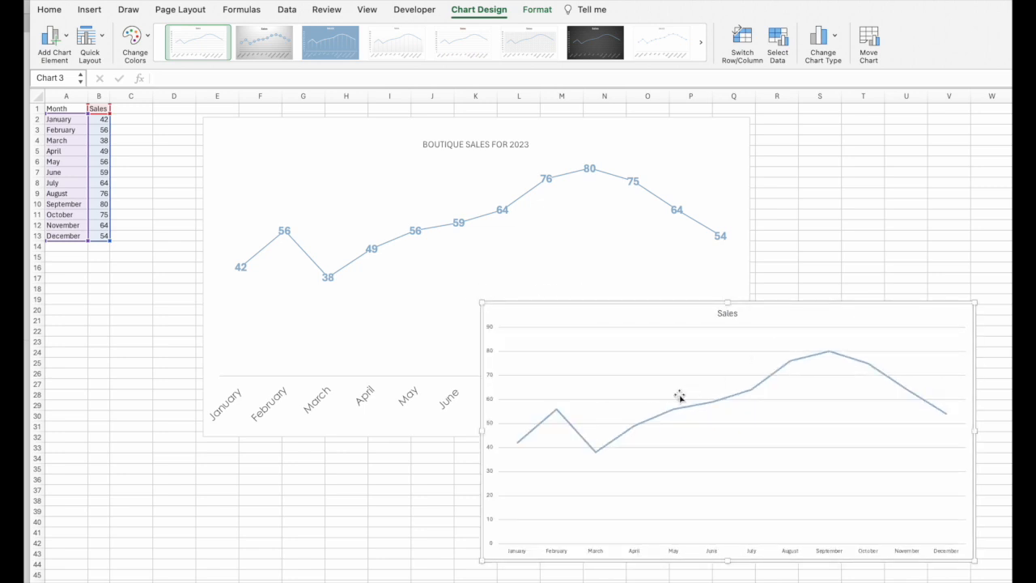
# Step: Add data labels to the new chart's sales line series
pyautogui.click(728, 402)
pyautogui.rightClick(728, 401)
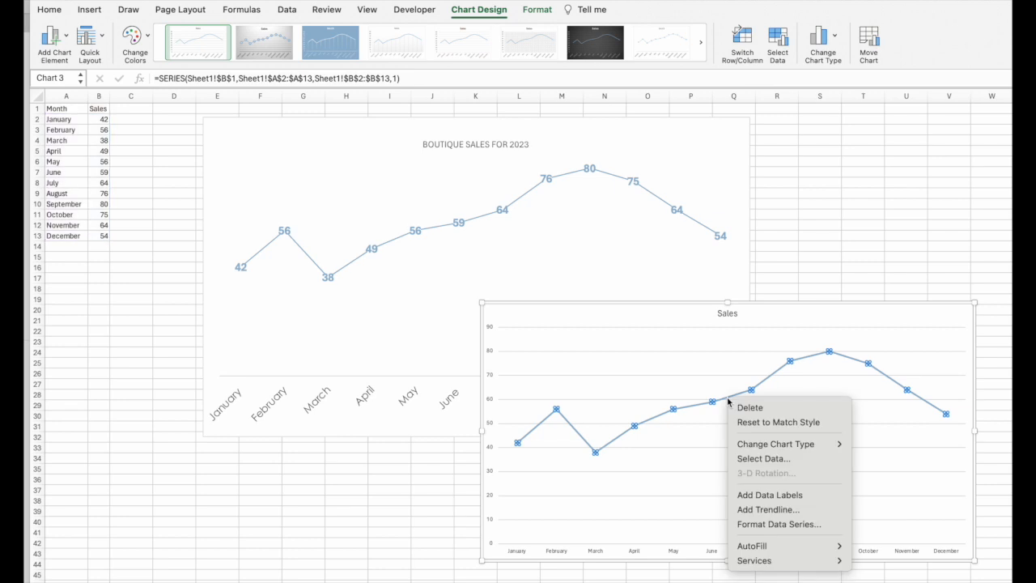
pyautogui.click(725, 362)
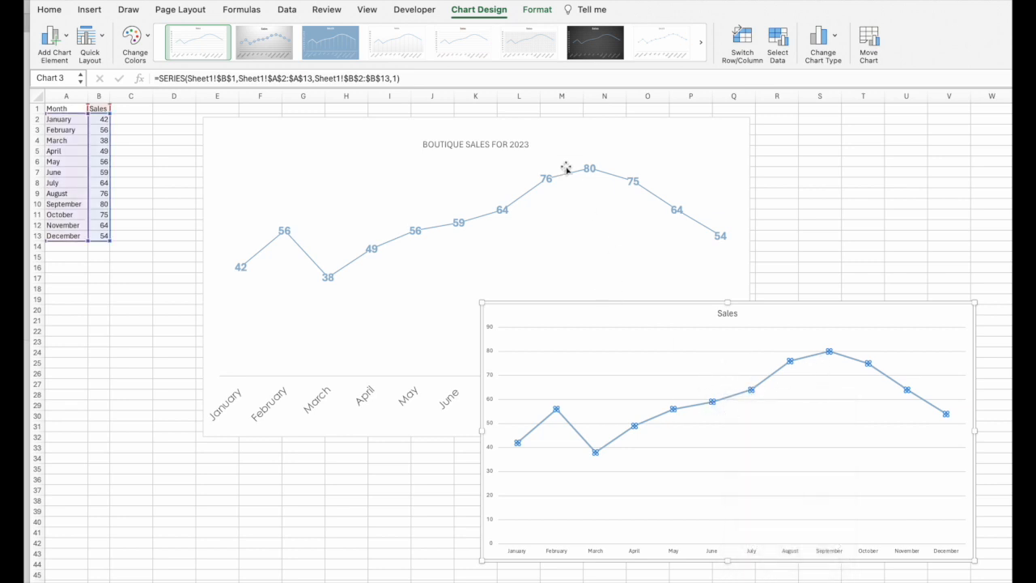
pyautogui.rightClick(750, 393)
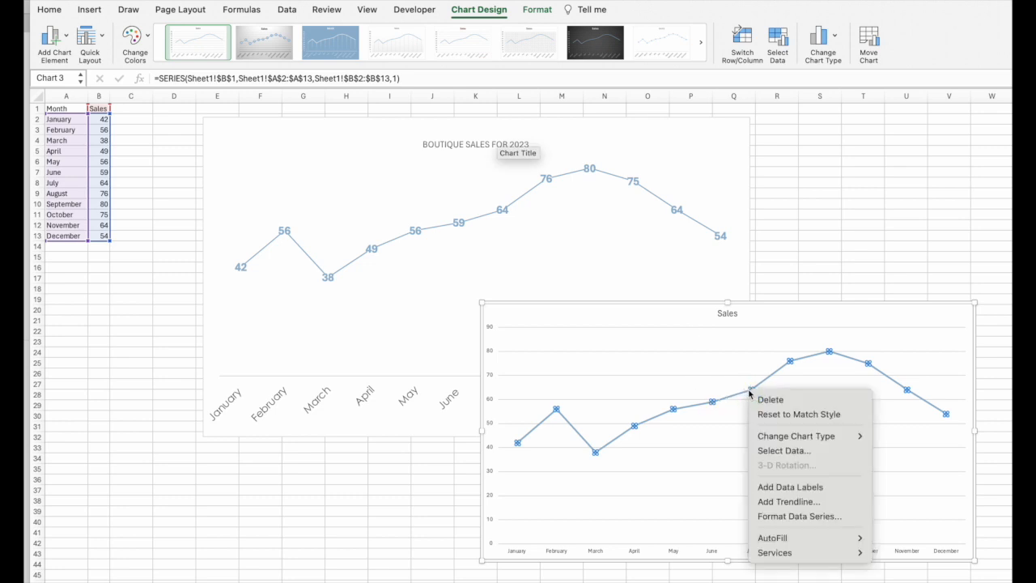
pyautogui.click(698, 394)
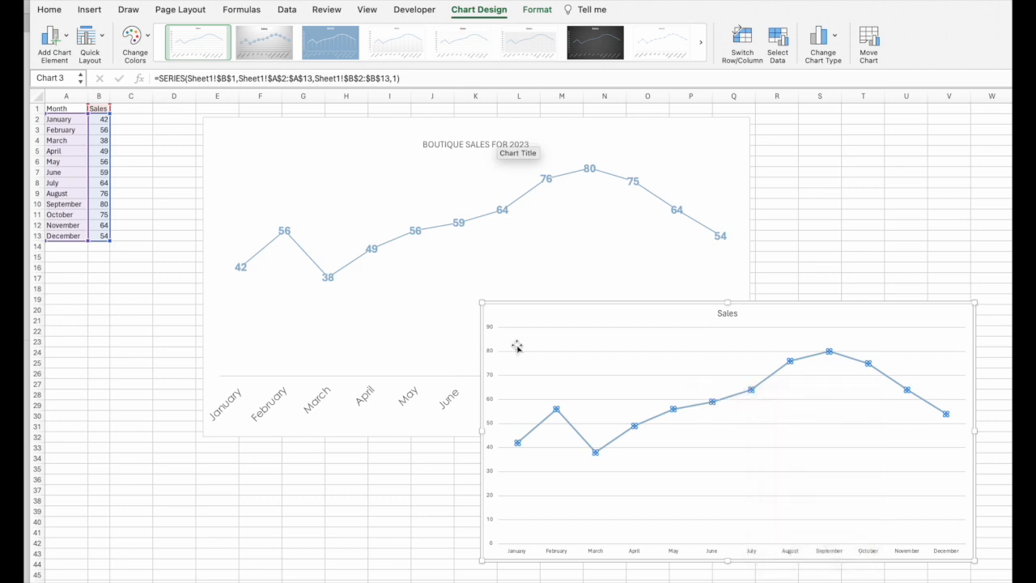
pyautogui.click(515, 318)
pyautogui.click(490, 330)
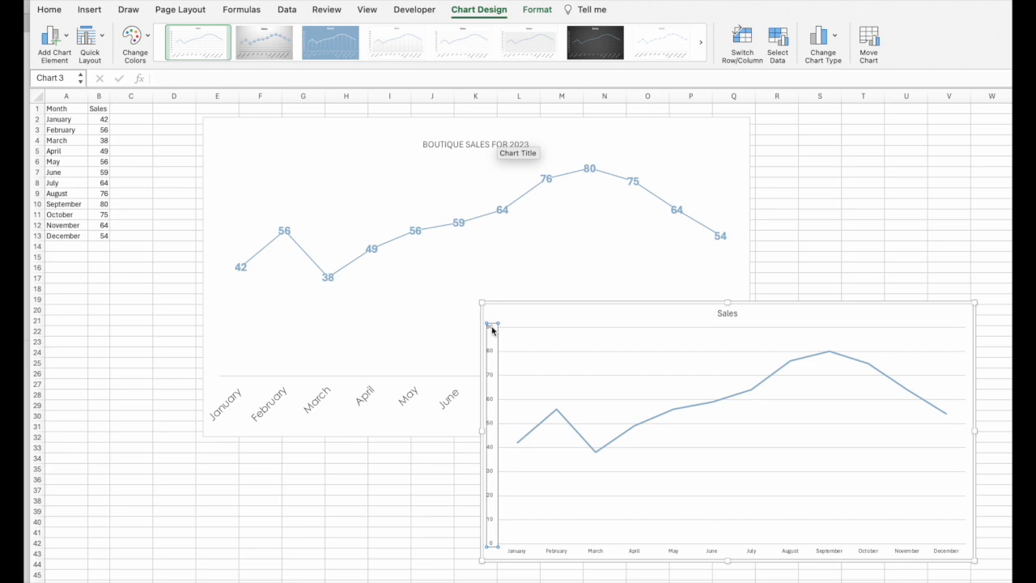
pyautogui.click(493, 343)
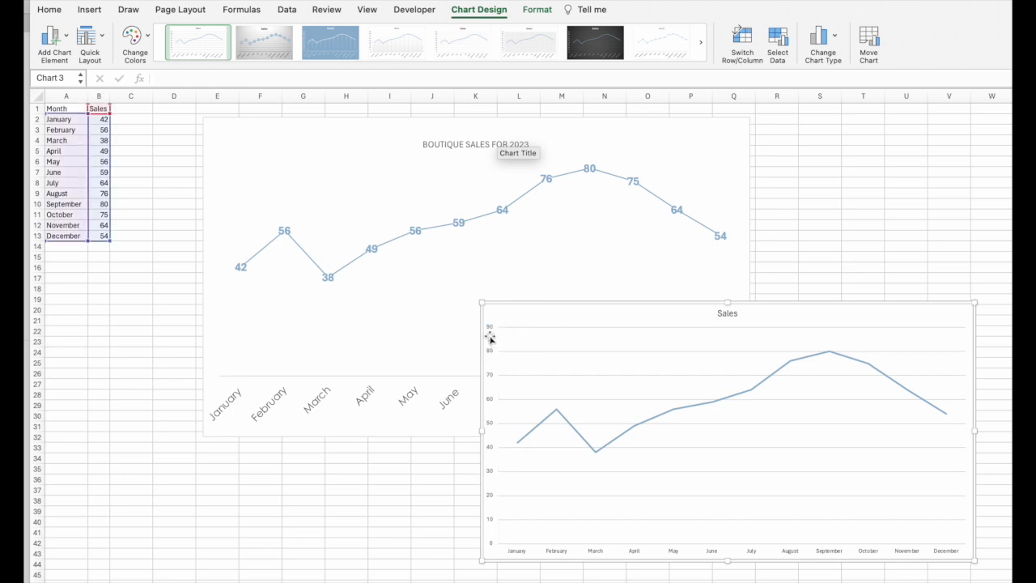
pyautogui.rightClick(576, 434)
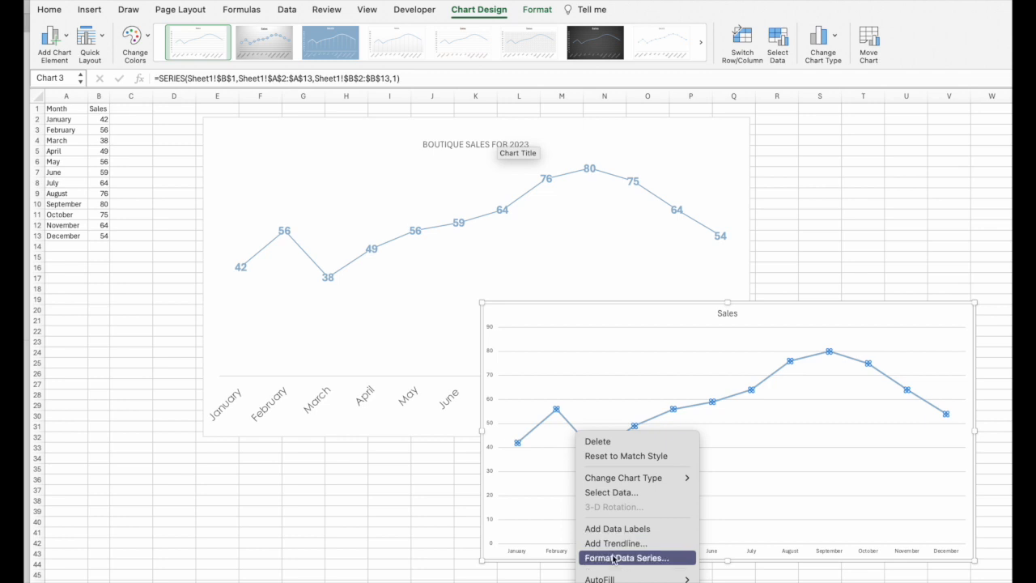
pyautogui.click(615, 529)
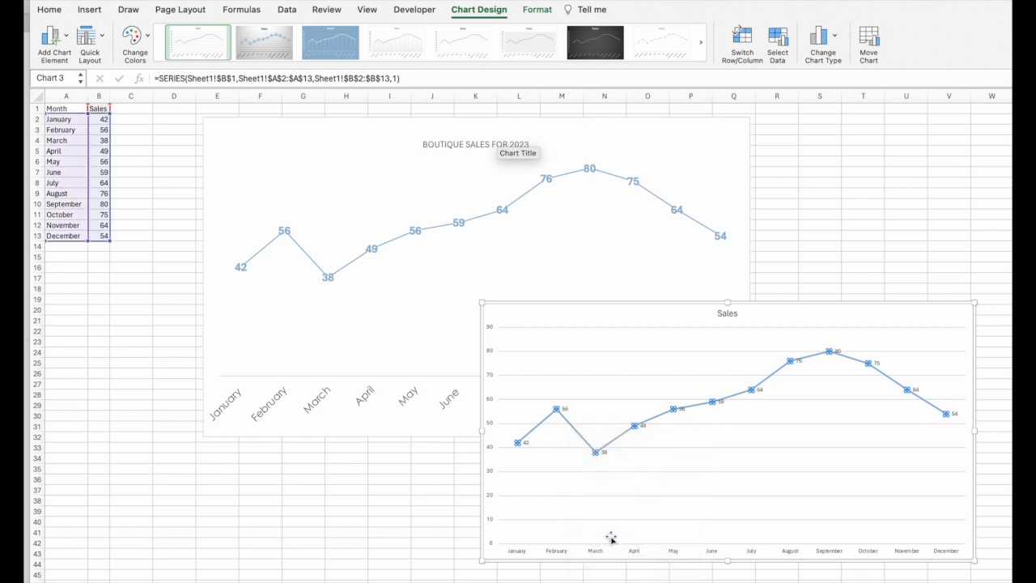
pyautogui.click(822, 377)
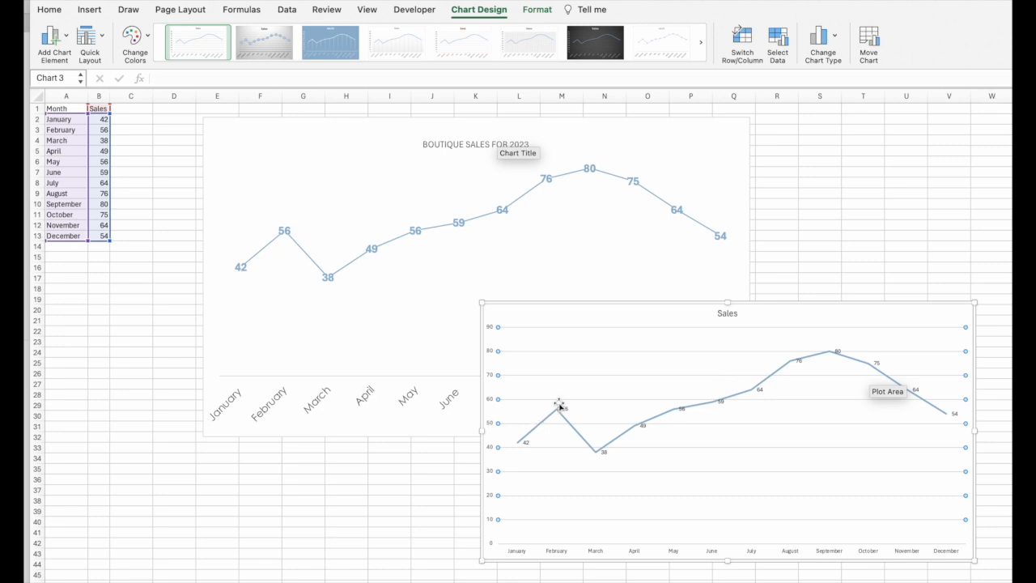
pyautogui.click(913, 301)
pyautogui.click(905, 223)
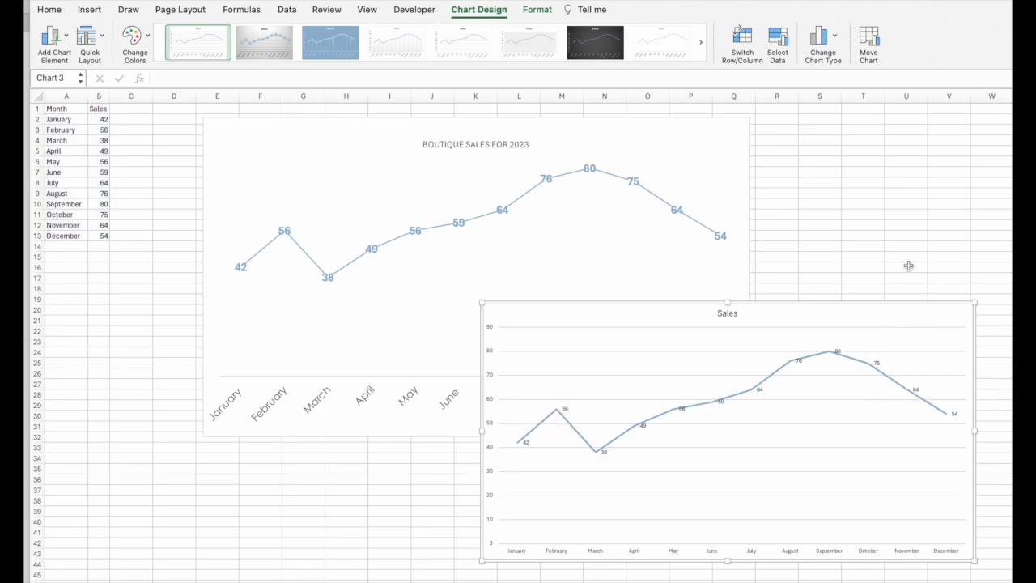
pyautogui.click(918, 309)
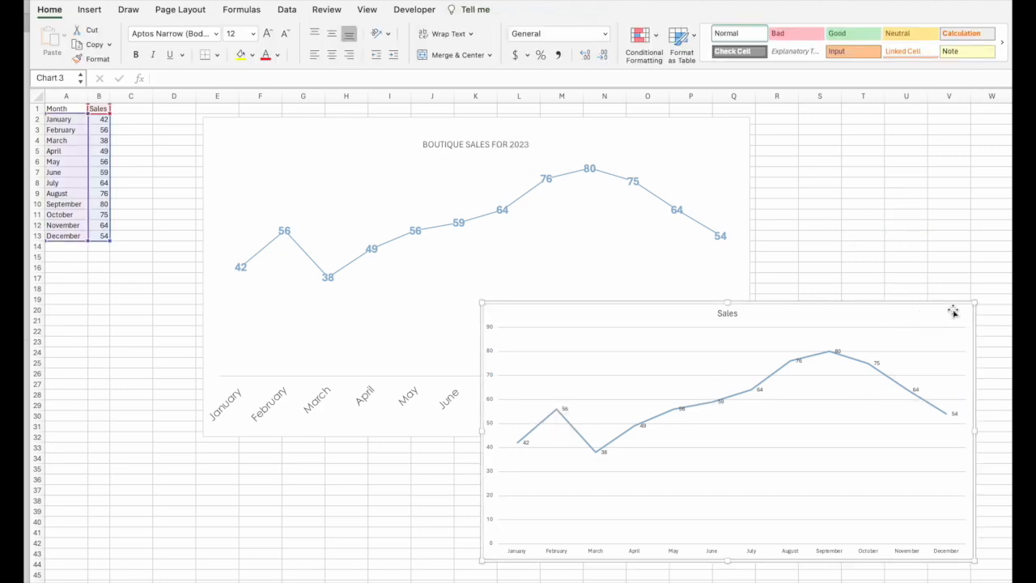
pyautogui.click(894, 270)
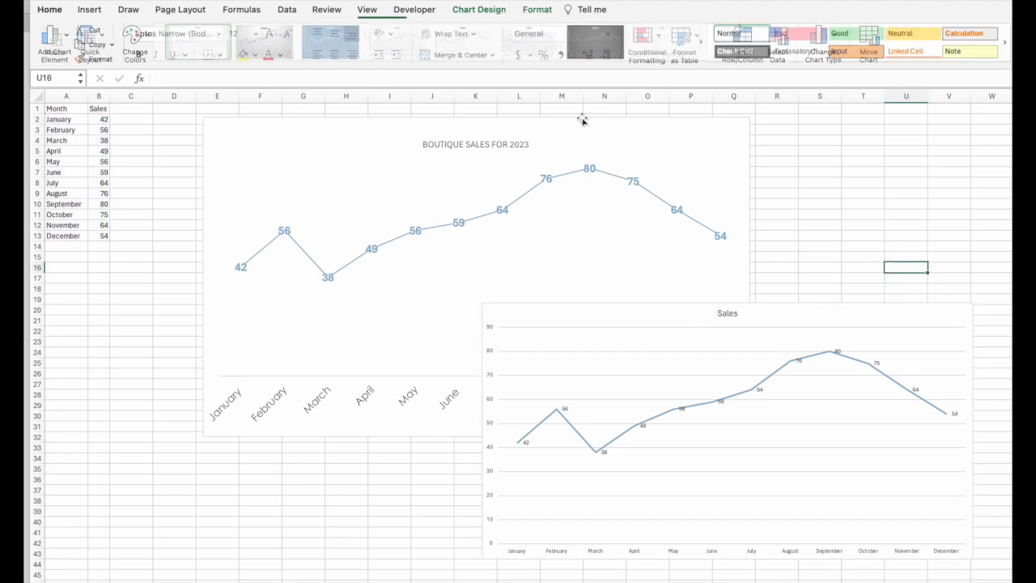
# Step: Copy the formatted BOUTIQUE SALES FOR 2023 chart
pyautogui.click(694, 142)
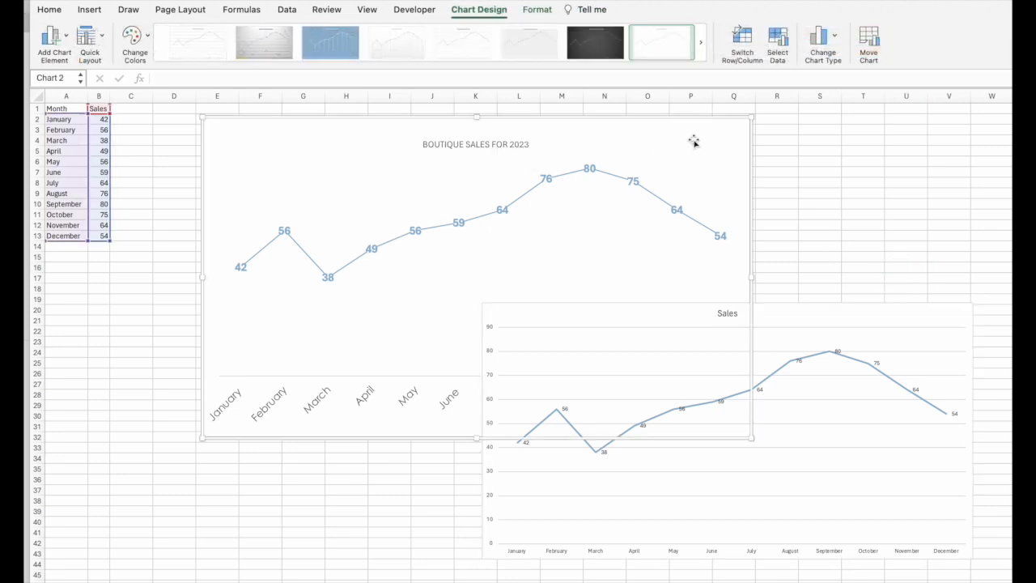
pyautogui.rightClick(693, 141)
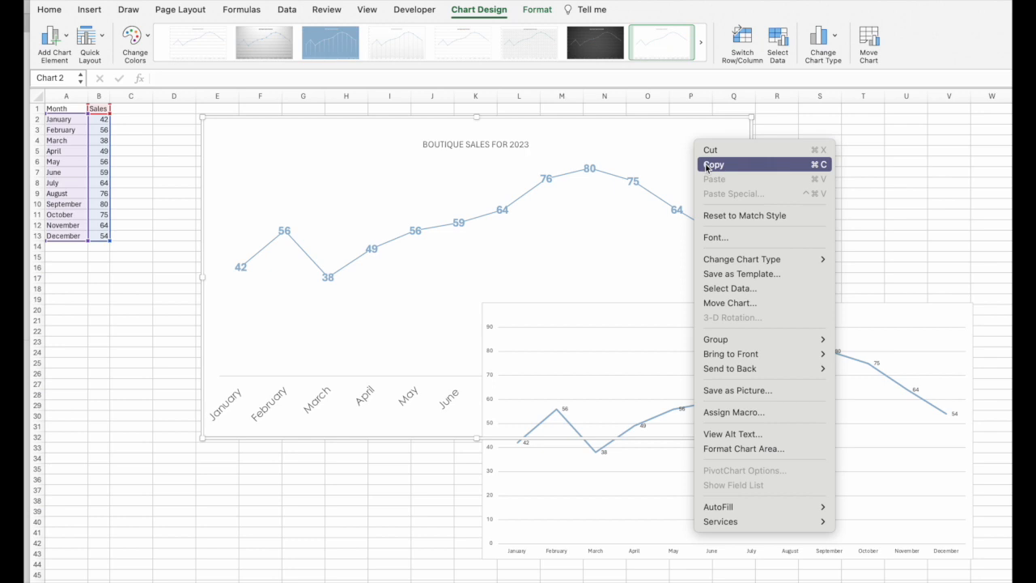
pyautogui.click(713, 165)
pyautogui.rightClick(790, 161)
pyautogui.click(813, 143)
pyautogui.click(692, 146)
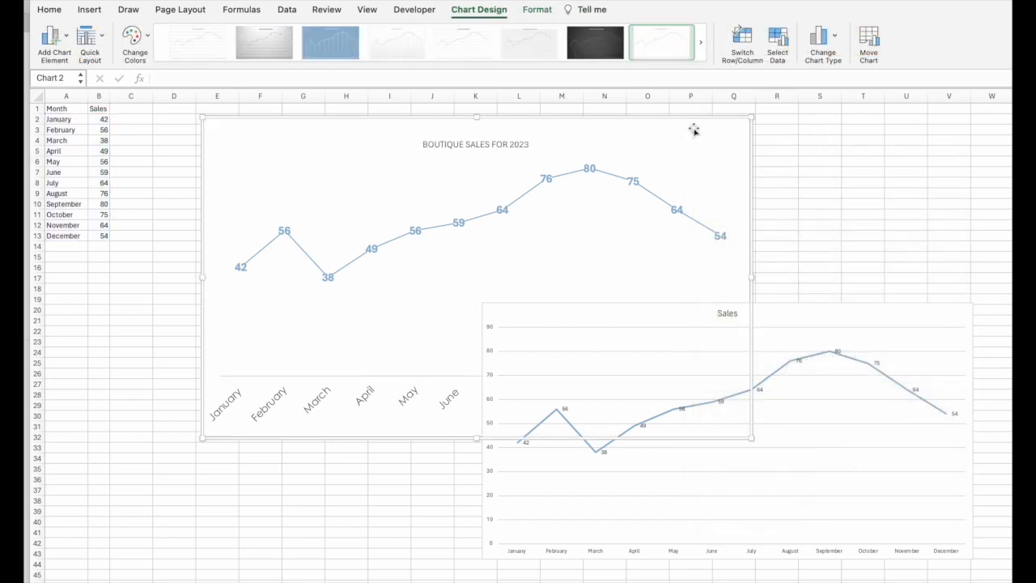
pyautogui.rightClick(694, 131)
pyautogui.click(713, 153)
# Step: Paste the copied chart into the sheet near cell S4 as a picture using Paste Special
pyautogui.click(826, 141)
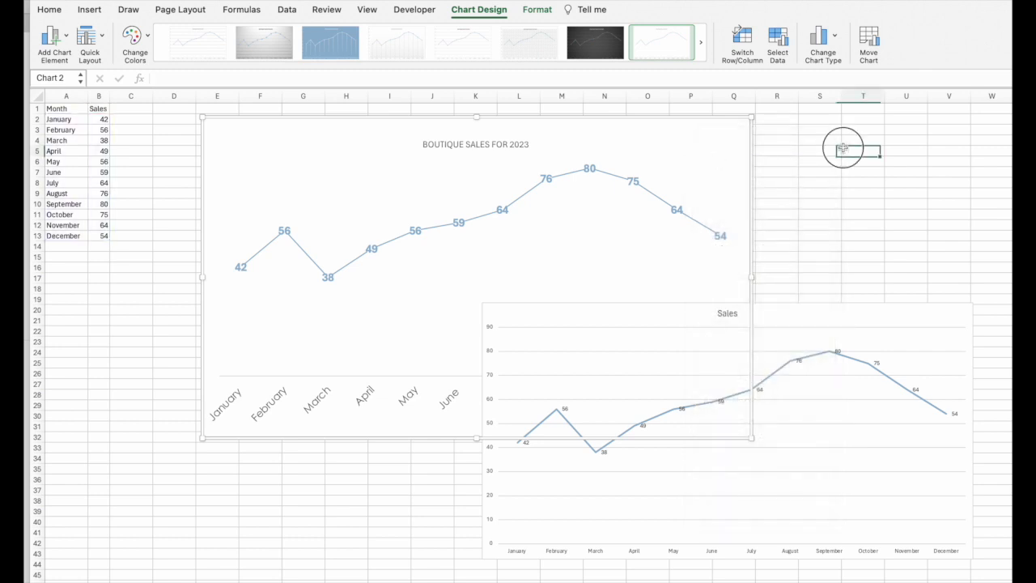
pyautogui.rightClick(826, 141)
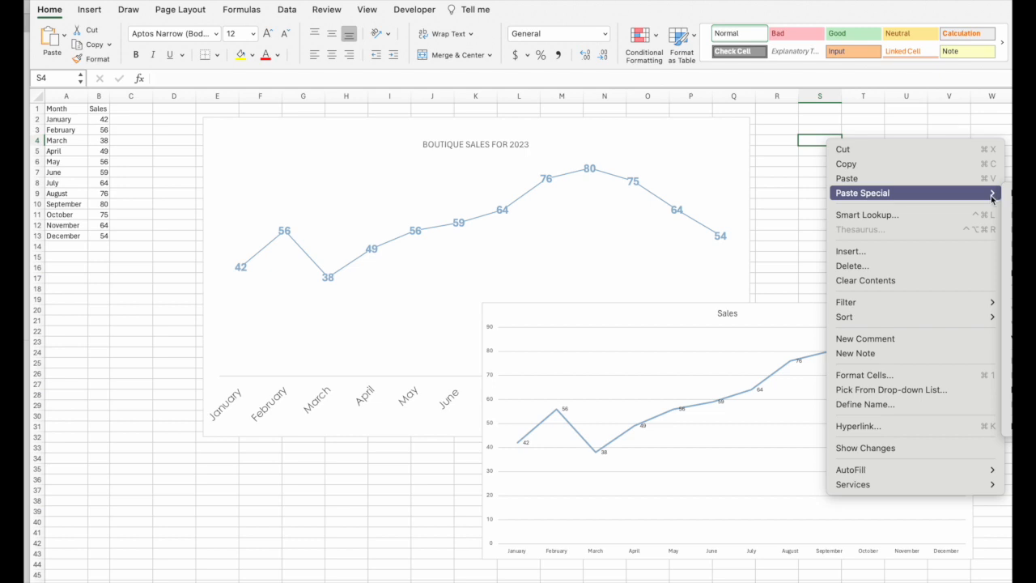
pyautogui.moveTo(986, 199)
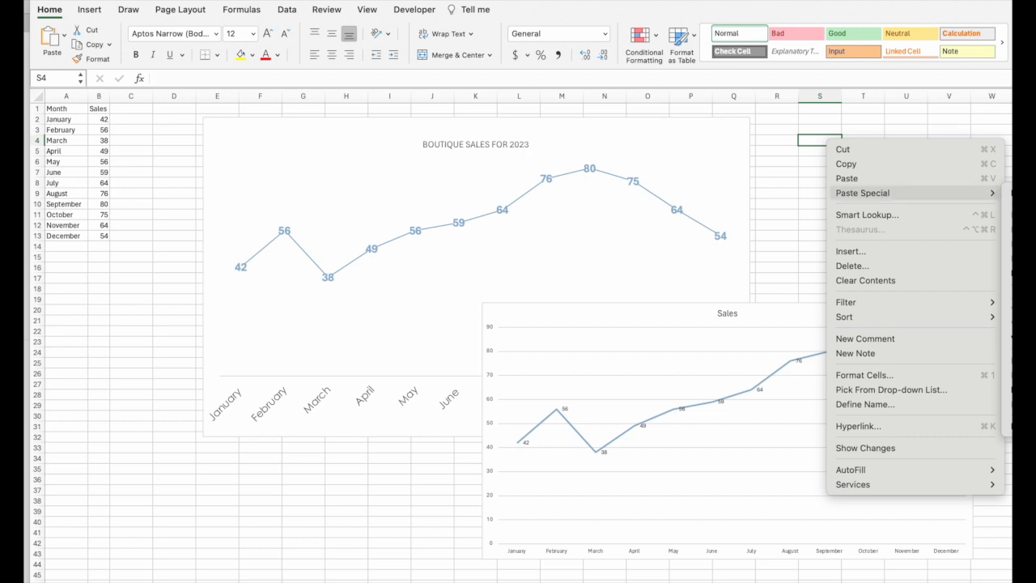
pyautogui.click(1009, 389)
# Step: Move the pasted chart picture to the upper right of the sheet and enlarge it slightly
pyautogui.moveTo(944, 137); pyautogui.dragTo(567, 134)
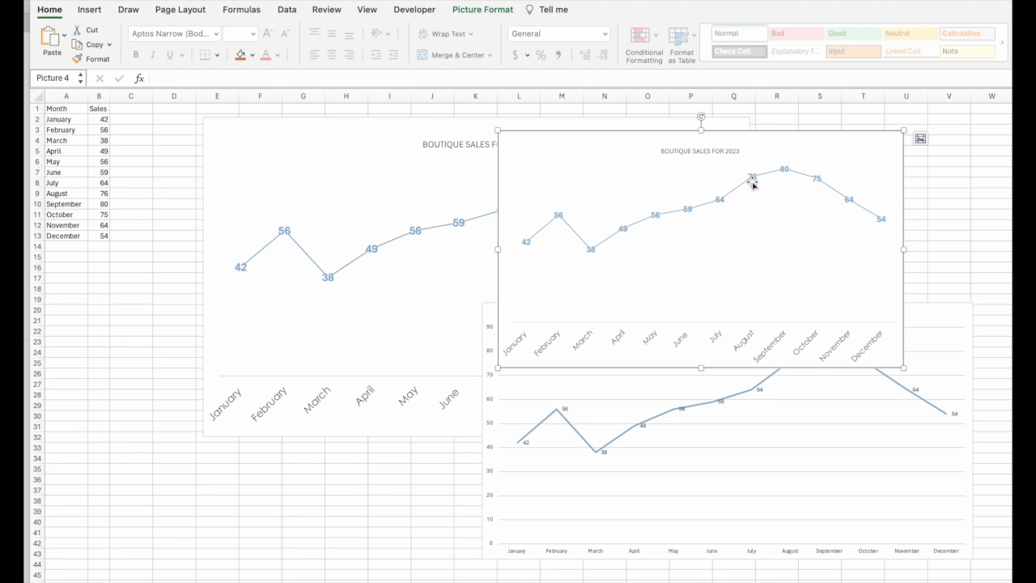
pyautogui.click(819, 181)
pyautogui.moveTo(903, 130); pyautogui.dragTo(921, 151)
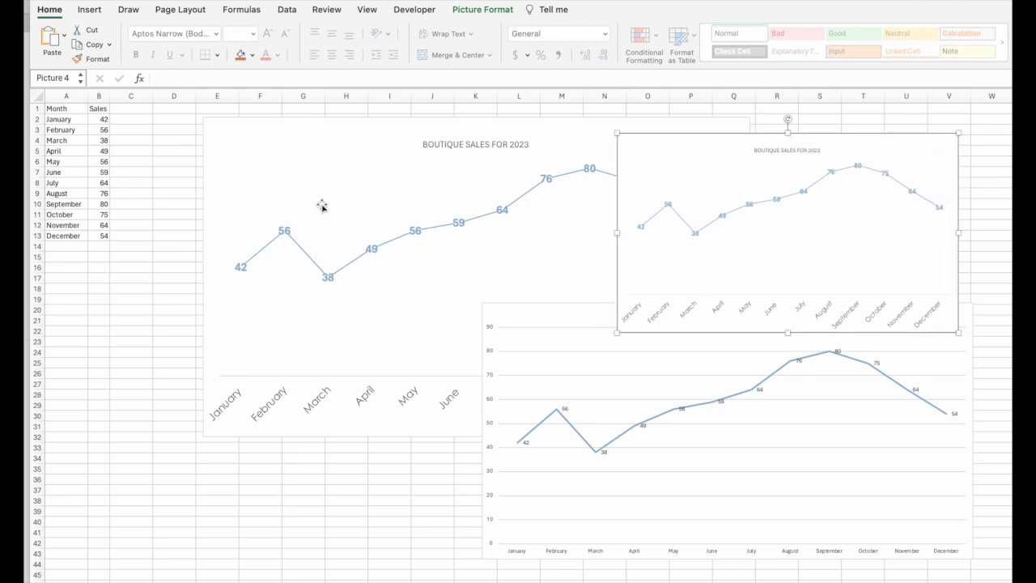
# Step: Nudge the chart picture slightly higher and deselect it
pyautogui.moveTo(73, 109); pyautogui.dragTo(91, 233)
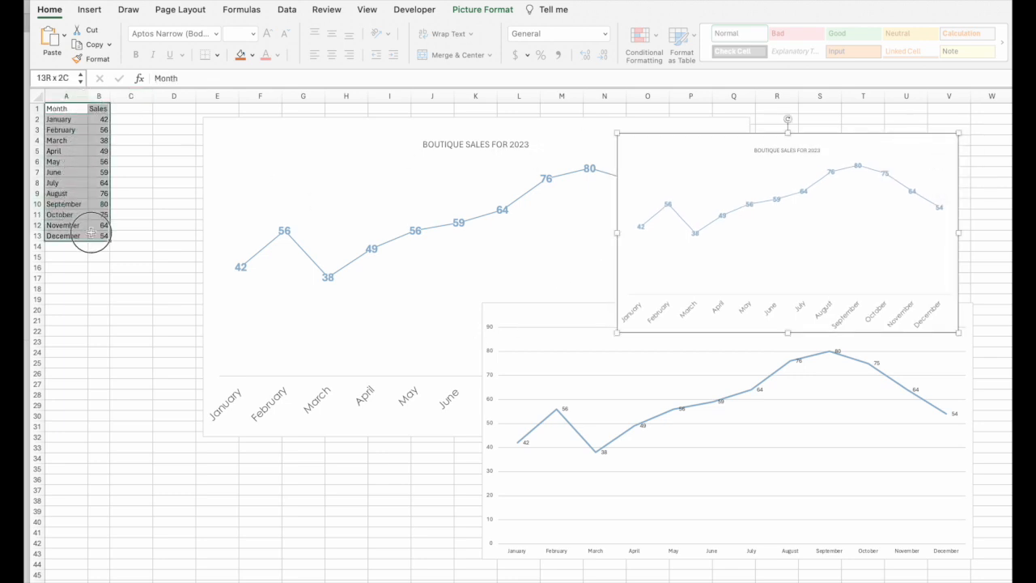
pyautogui.click(701, 157)
pyautogui.moveTo(726, 169)
pyautogui.mouseDown()
pyautogui.moveTo(688, 143)
pyautogui.moveTo(736, 150)
pyautogui.moveTo(727, 155)
pyautogui.mouseUp()
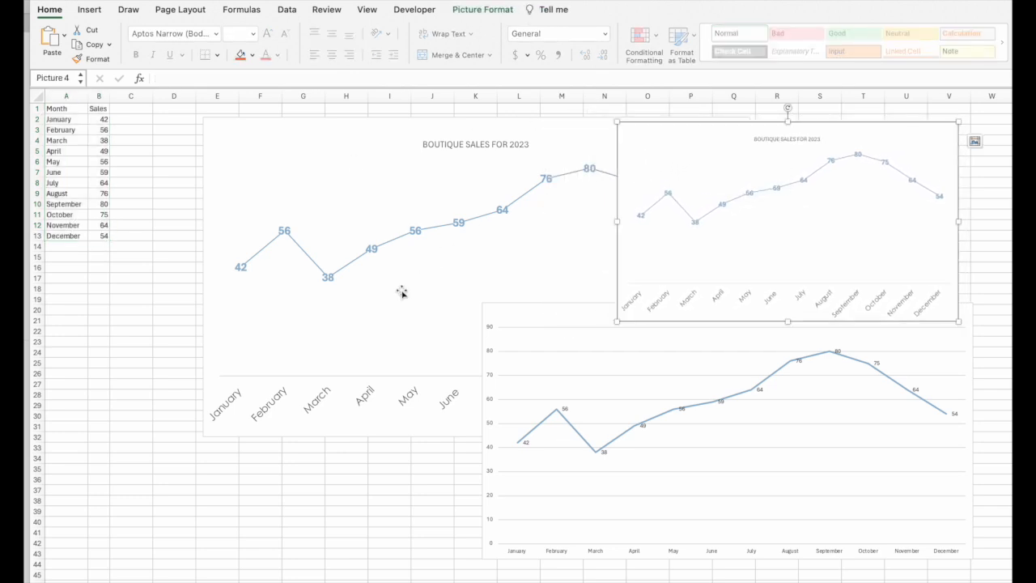
pyautogui.click(139, 273)
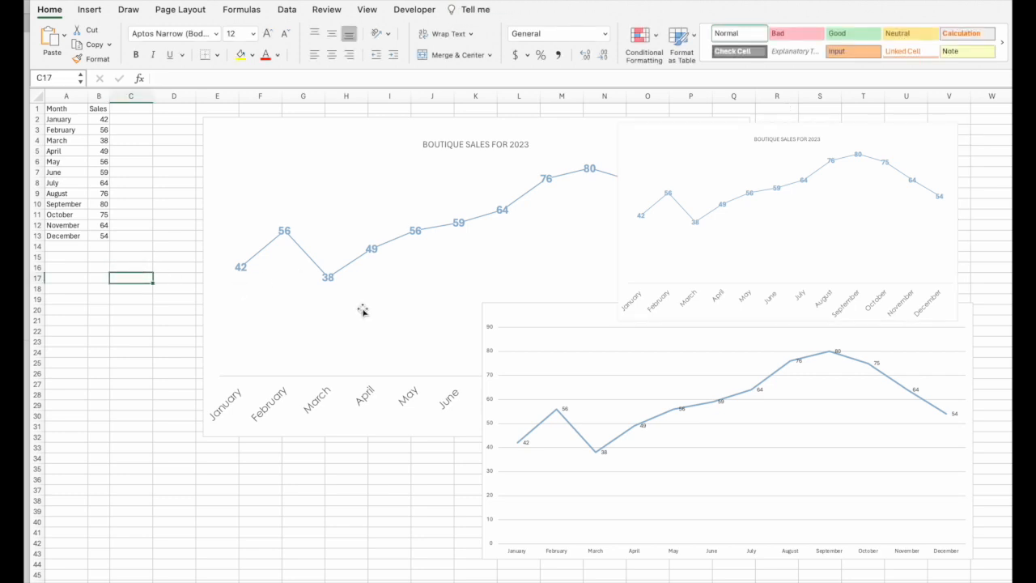
pyautogui.click(133, 108)
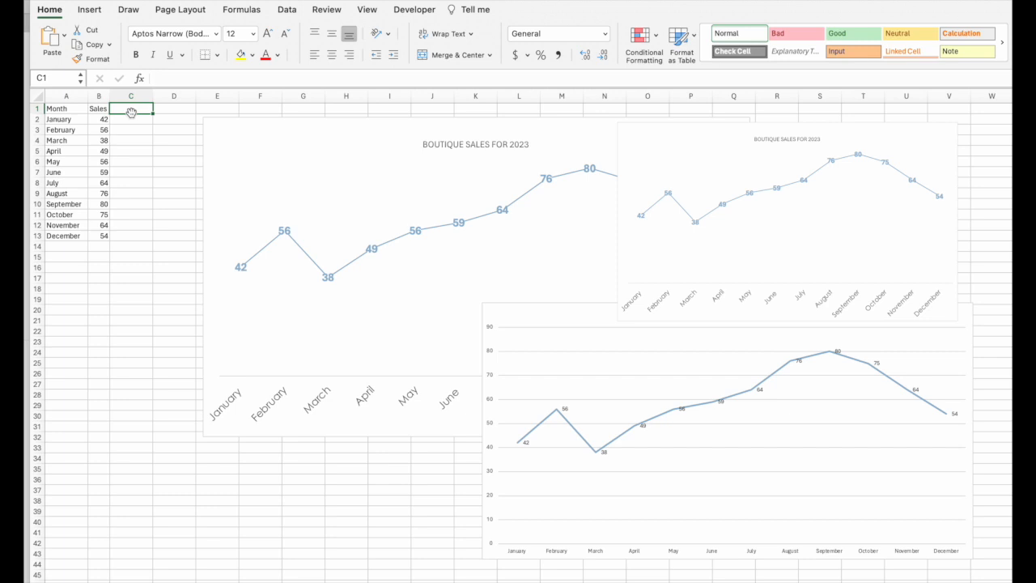